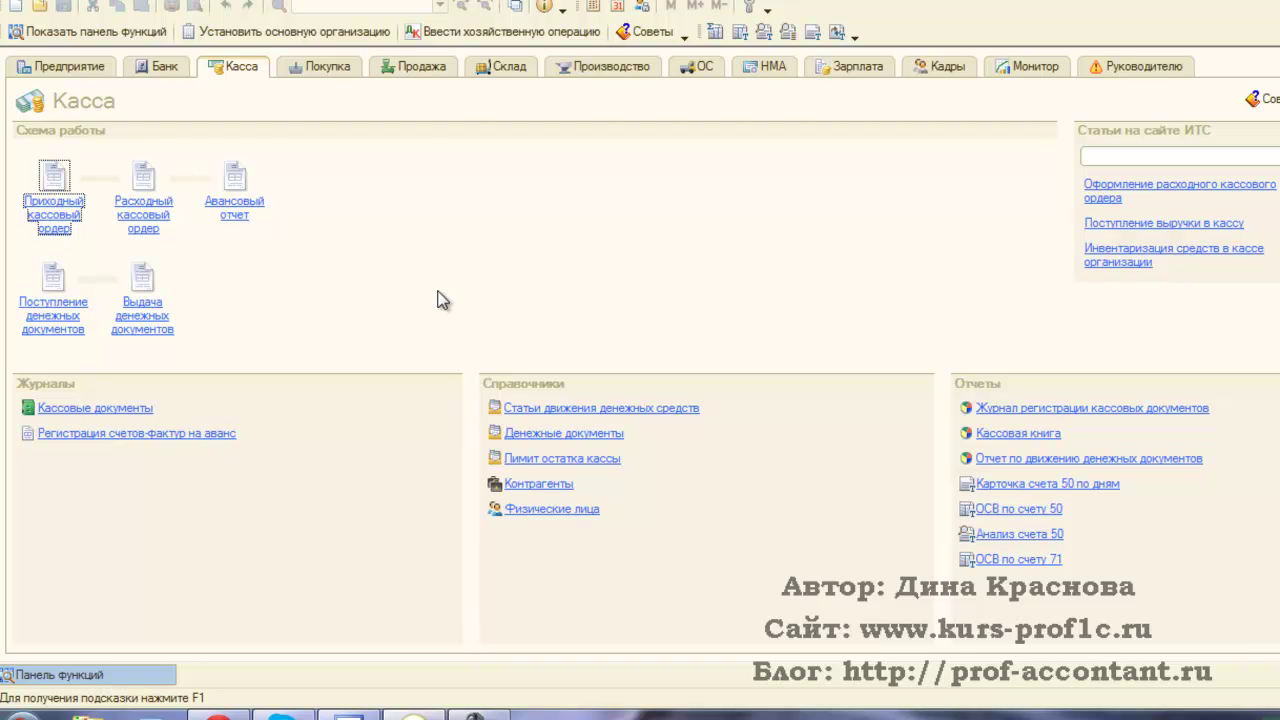
Create a new goods and services receipt (Поступление товаров и услуг) of type "Покупка, комиссия" with ООО Полет as the counterparty.
left_click(316, 72)
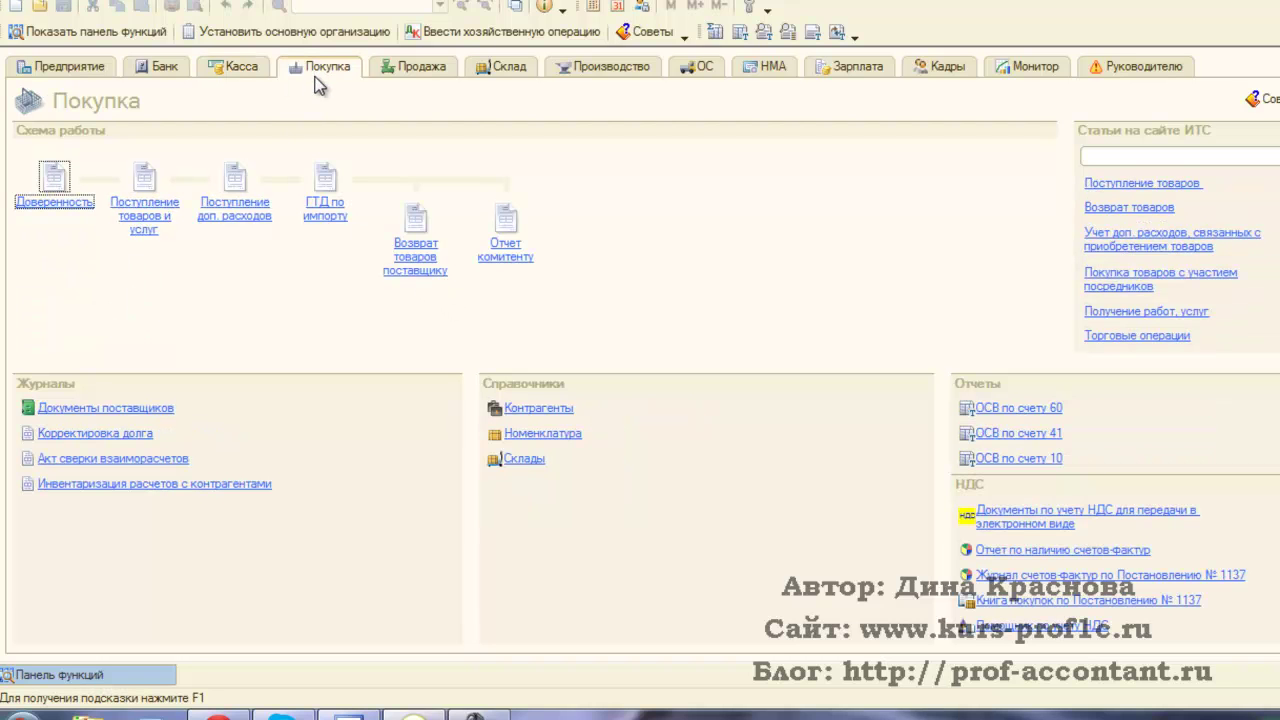
left_click(148, 212)
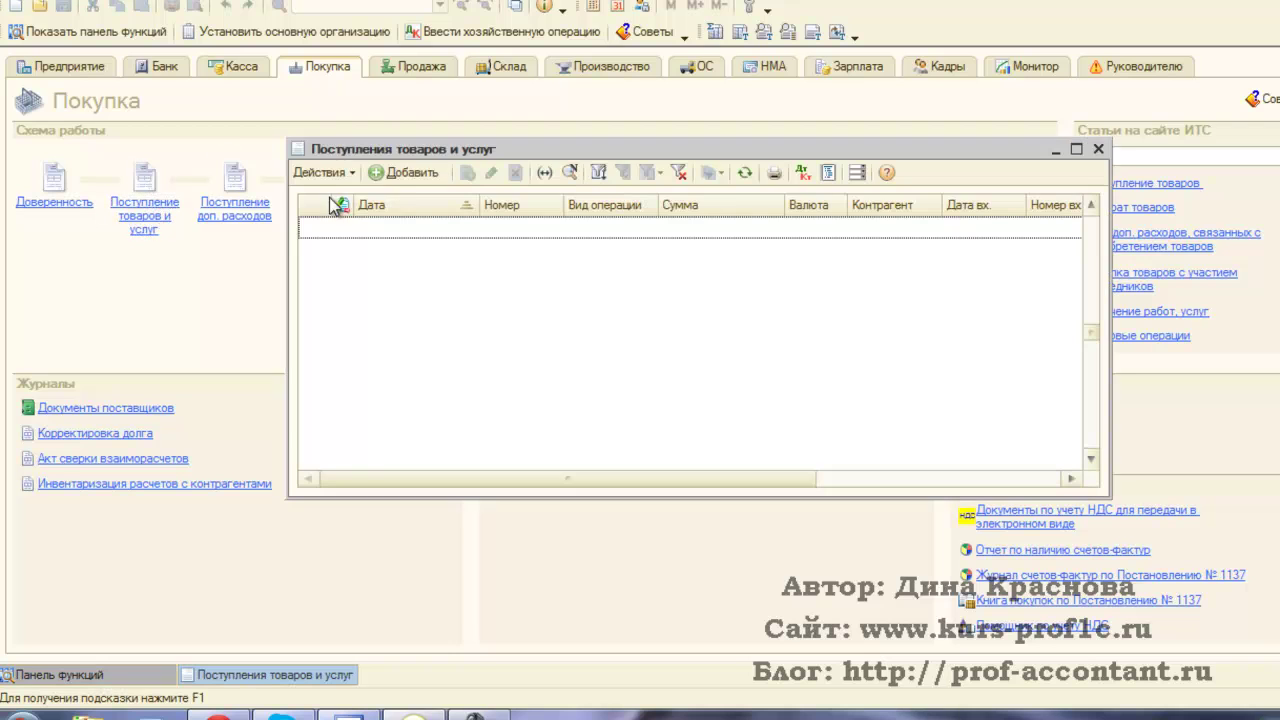
left_click(408, 177)
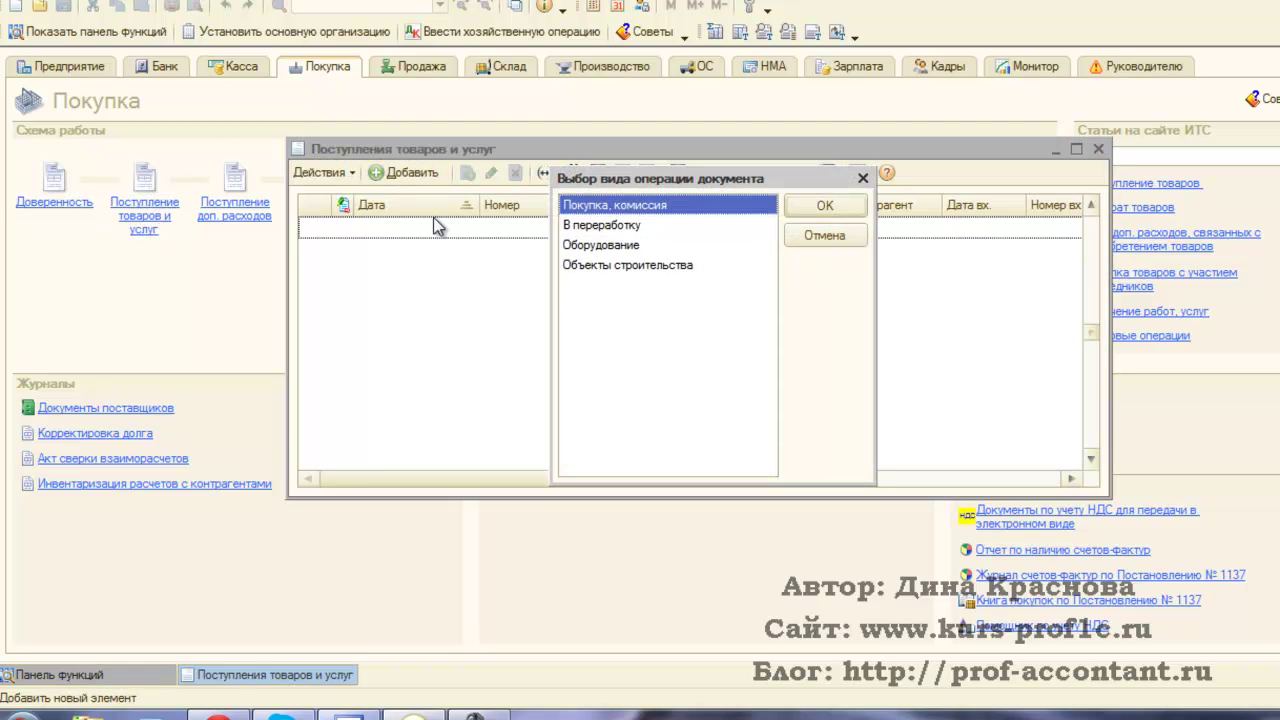
left_click(824, 206)
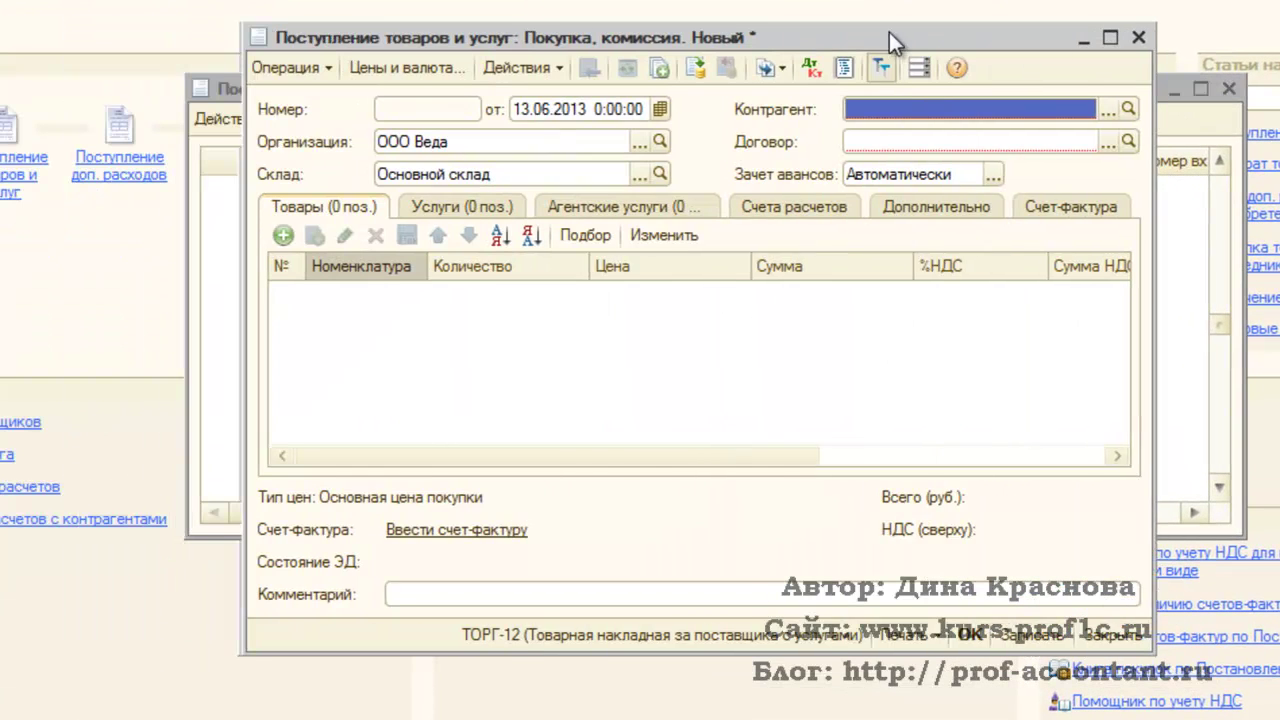
left_click(742, 109)
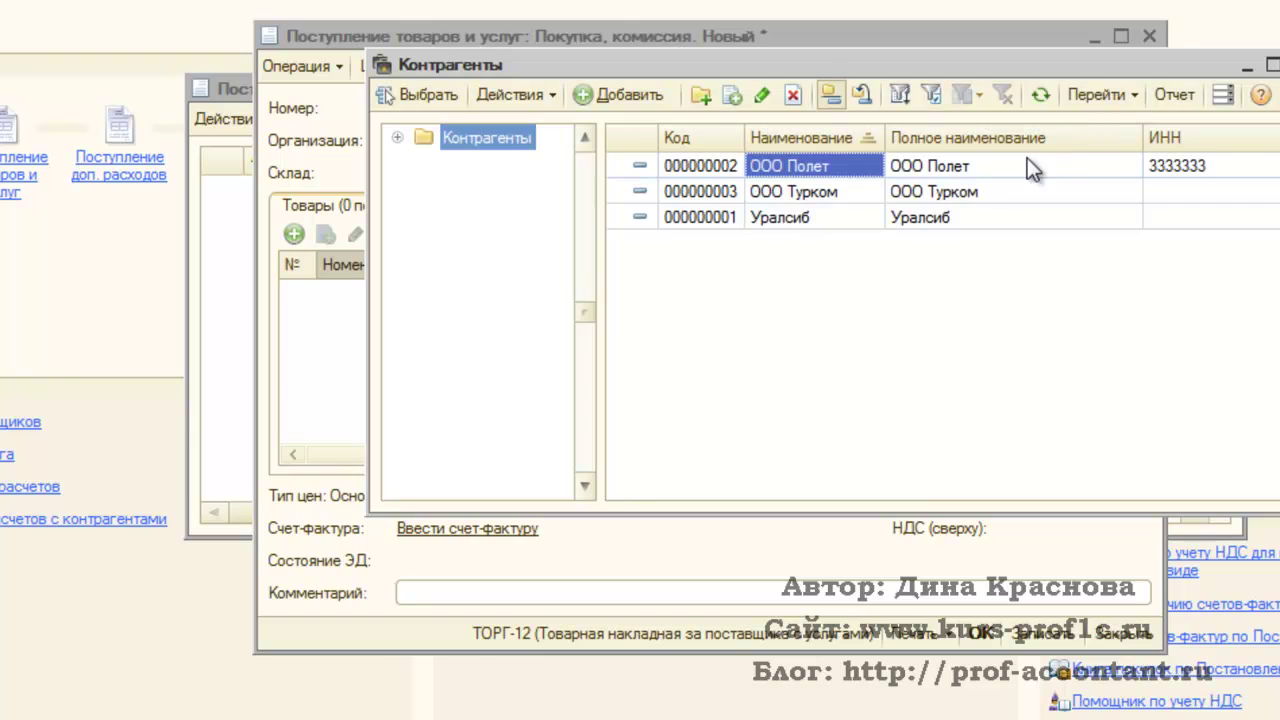
double_click(811, 170)
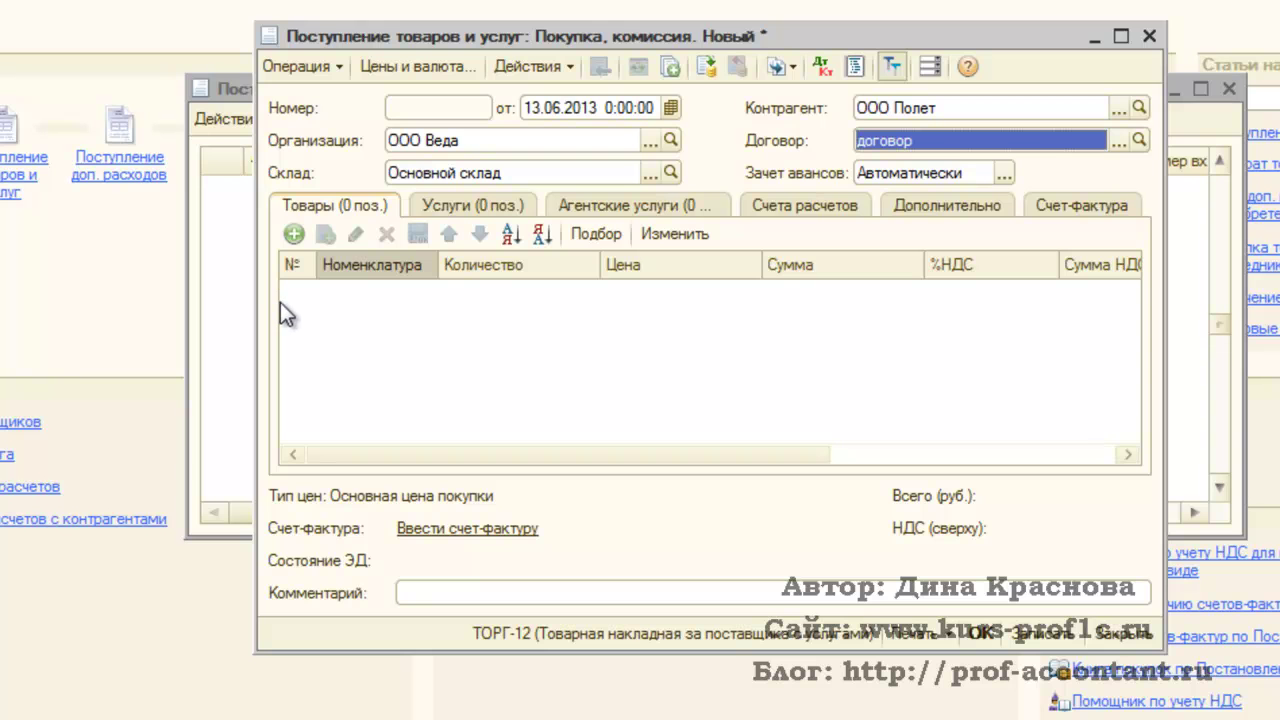
Add a goods line and create the item "костюм дворника зимний" in the Спецодежда group with an 18% VAT rate.
left_click(289, 238)
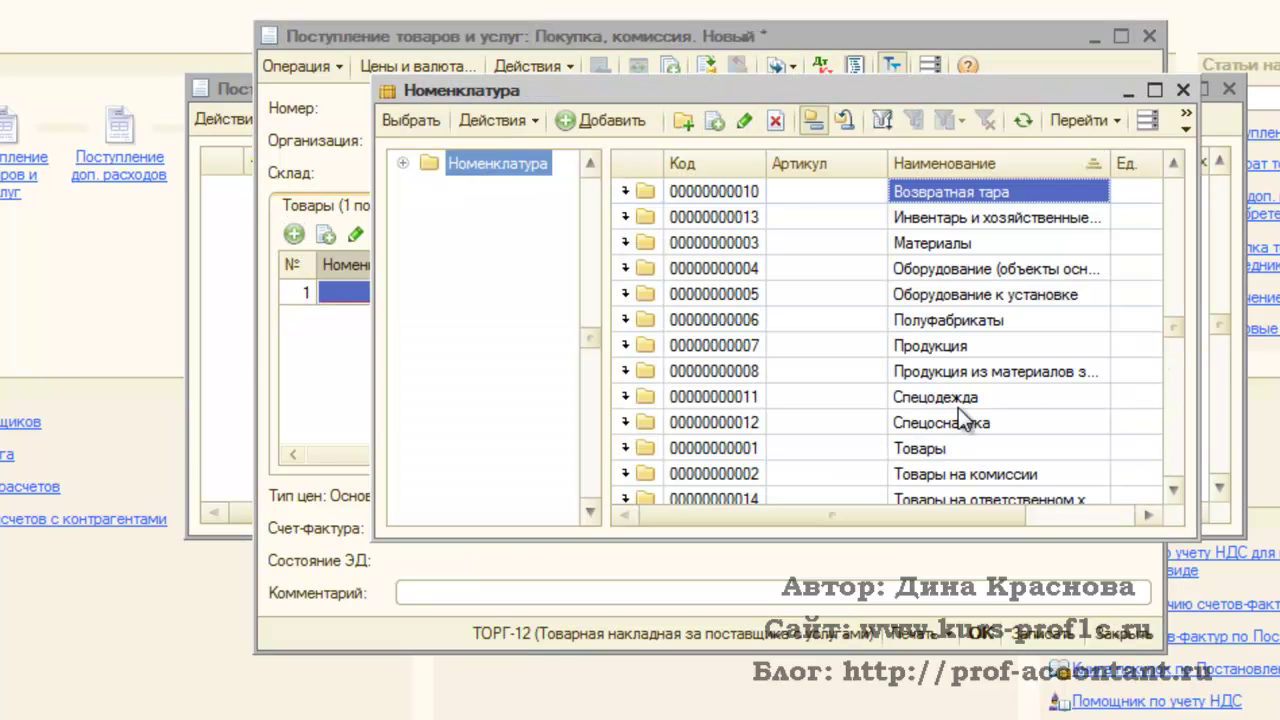
left_click(942, 398)
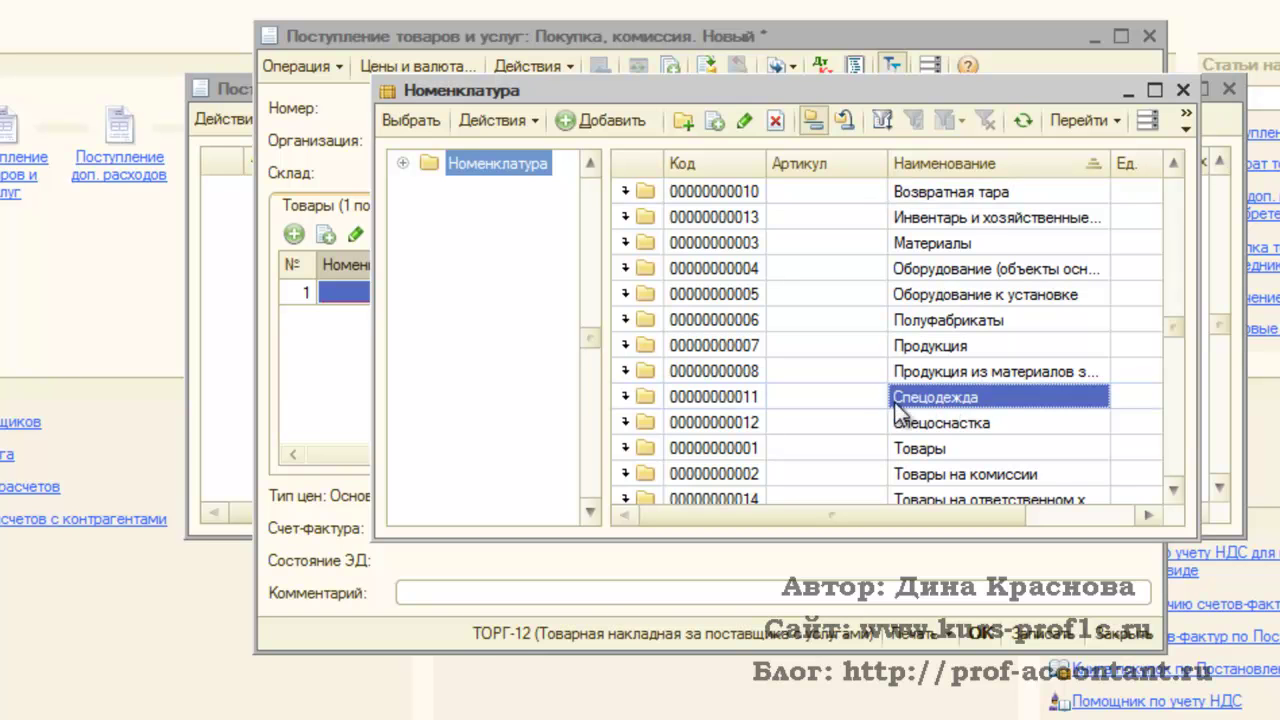
double_click(986, 400)
left_click(612, 121)
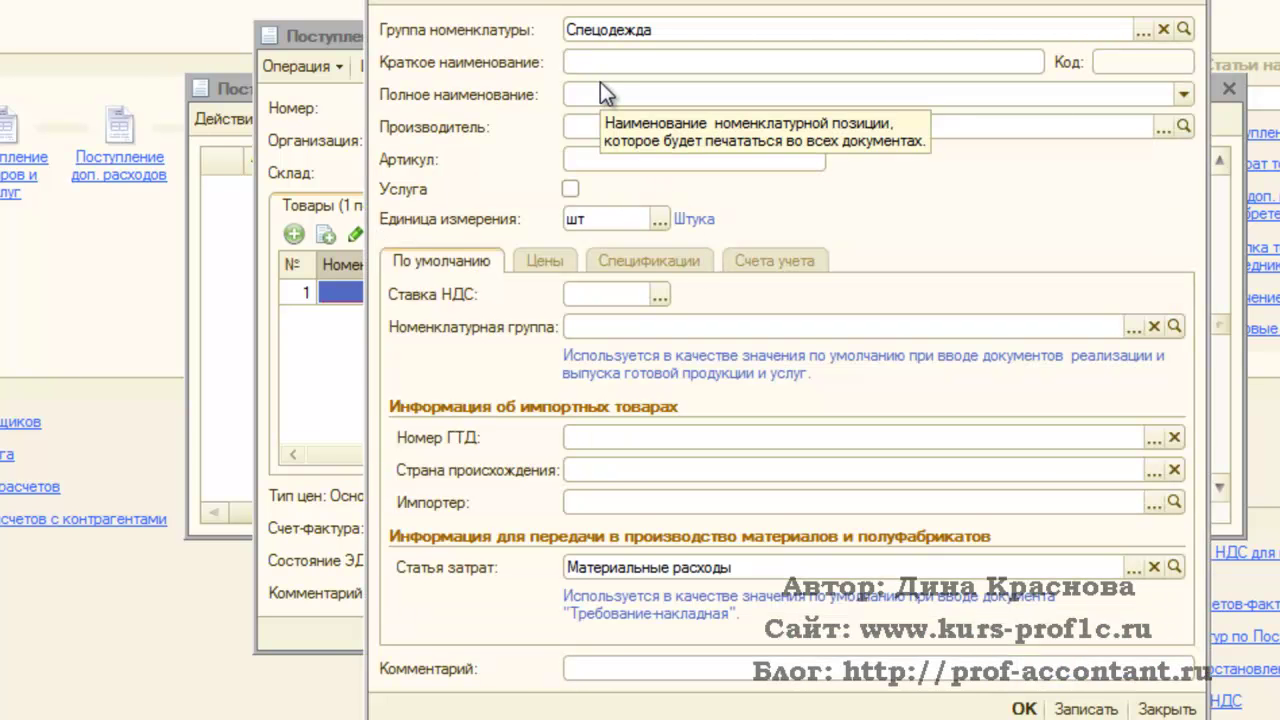
type("костюм дворника зимний")
key("Tab")
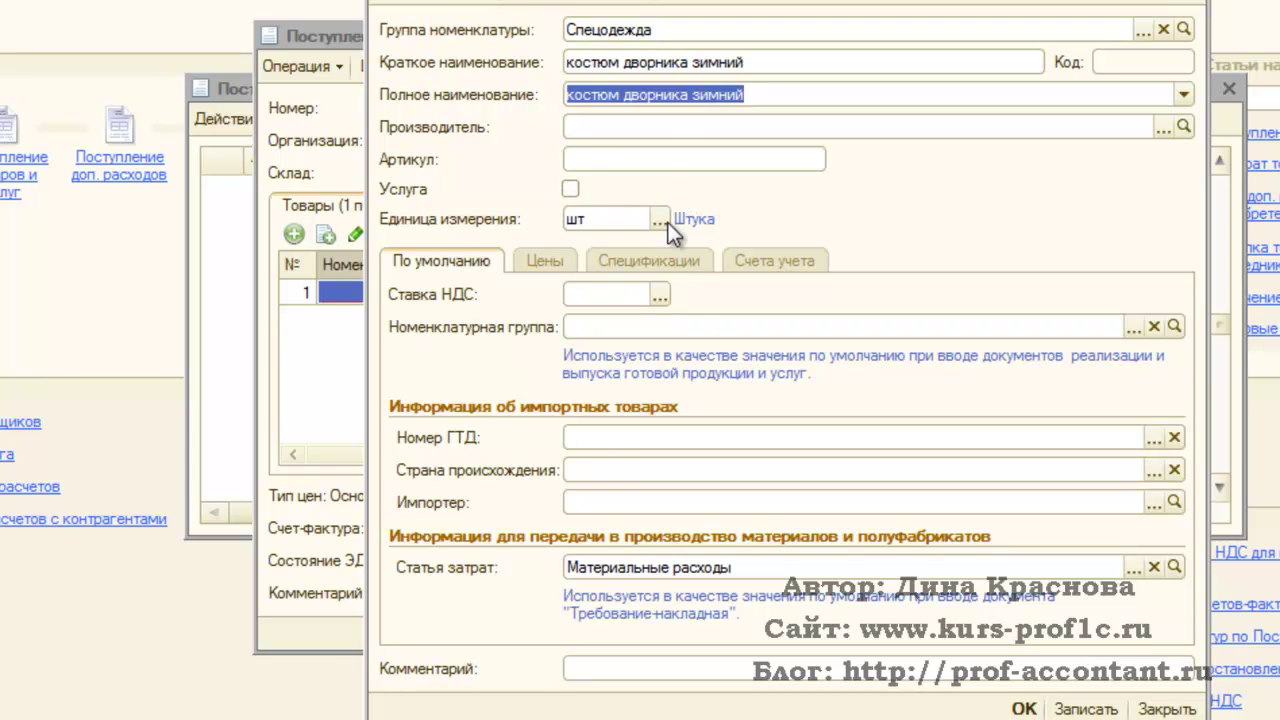
left_click(667, 294)
left_click(618, 325)
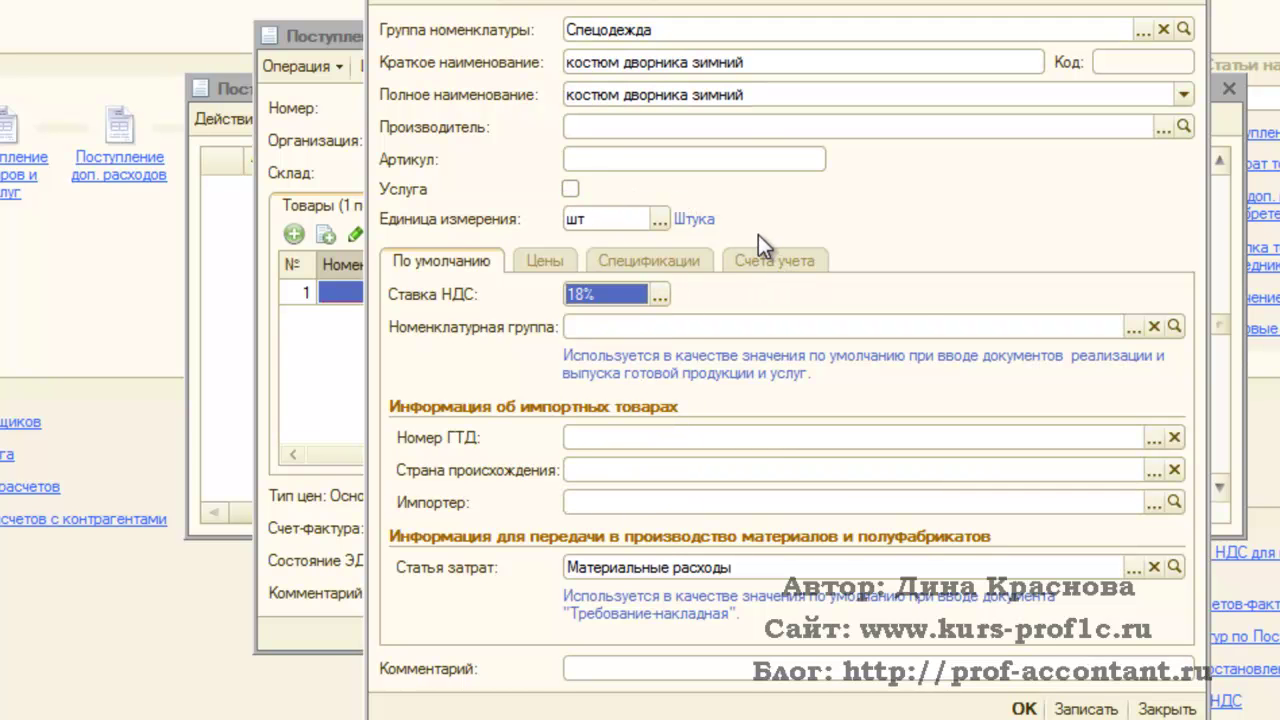
left_click(1024, 708)
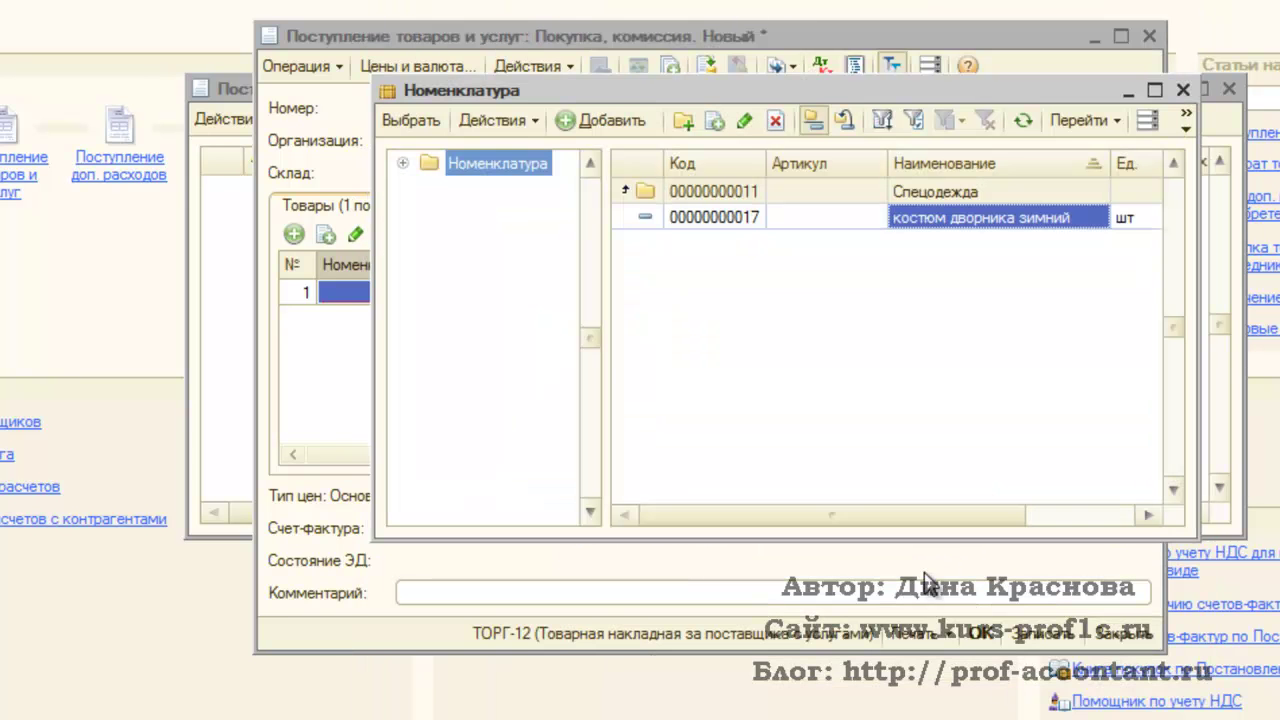
Select the winter costume for the goods line and set its quantity to 1 and price to 4000.
left_click(408, 121)
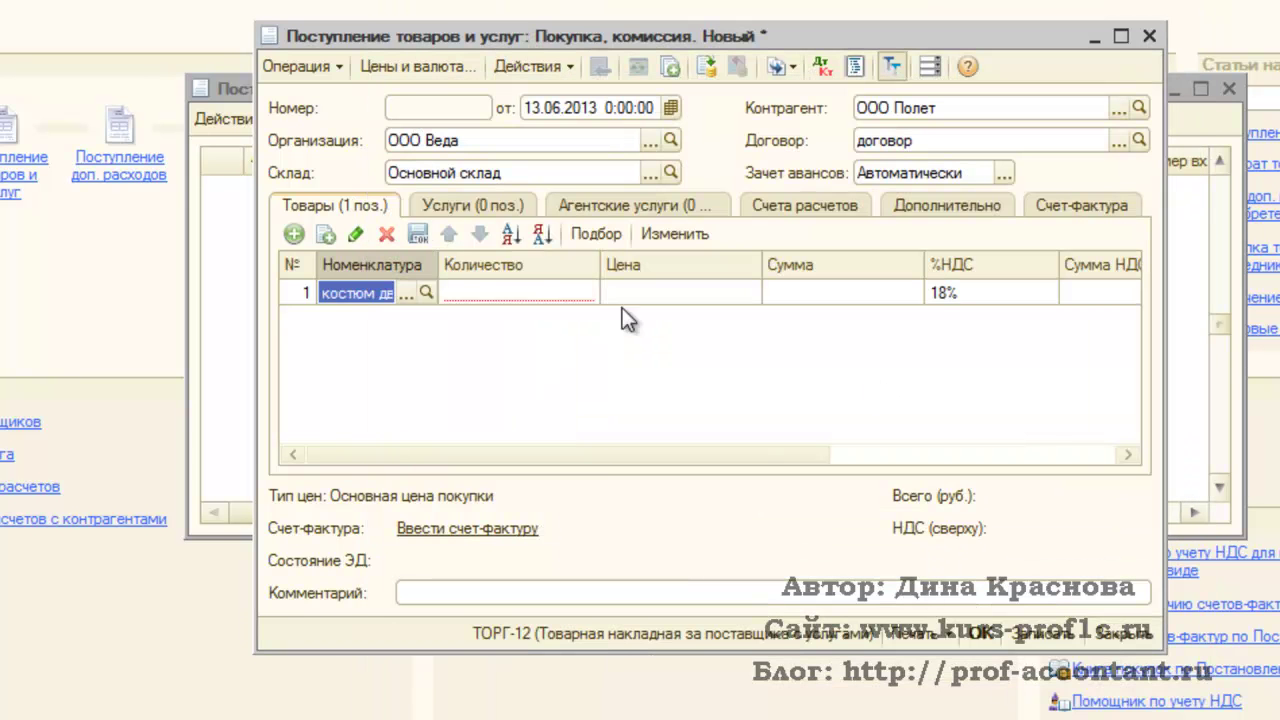
left_click(481, 290)
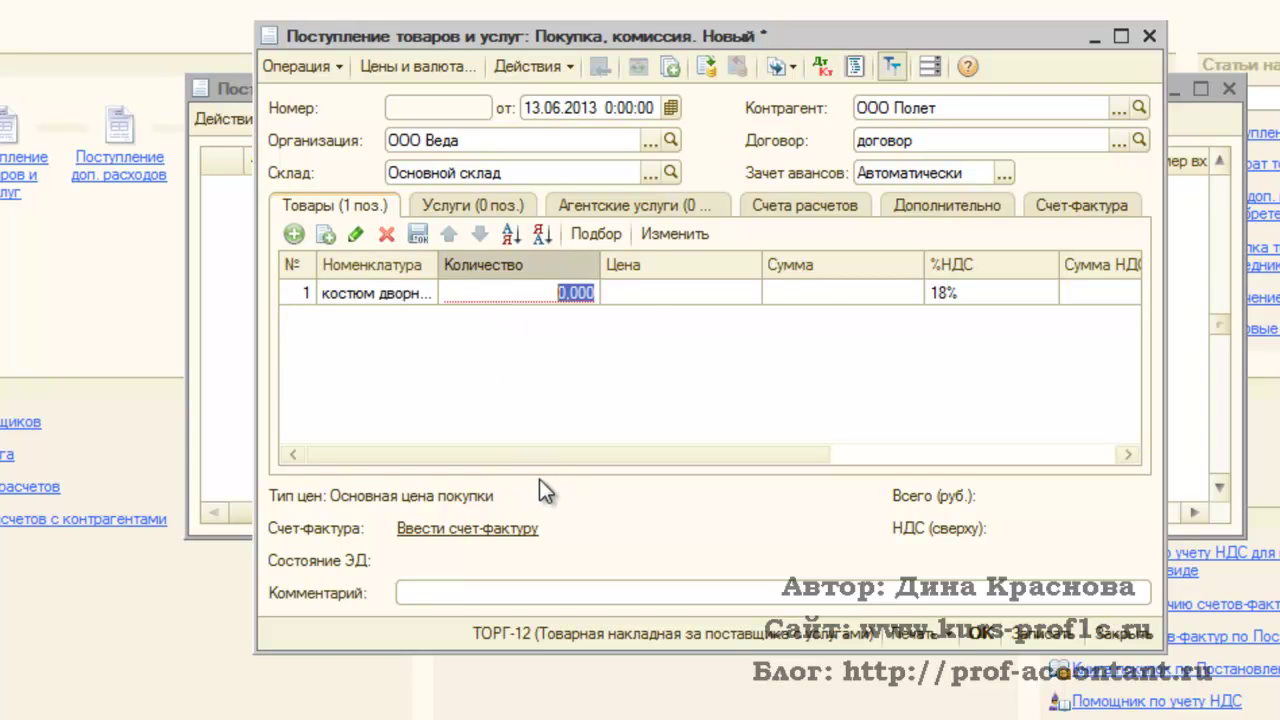
type("1")
key("Return")
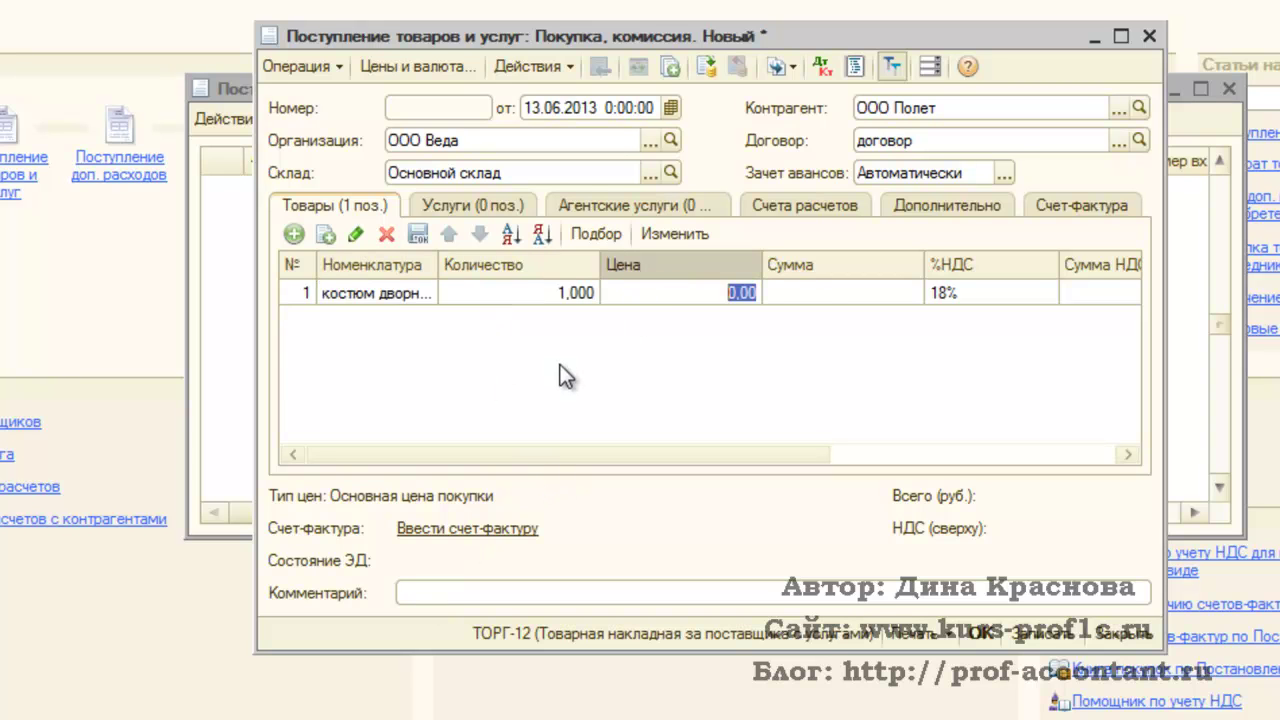
type("4000")
key("Return")
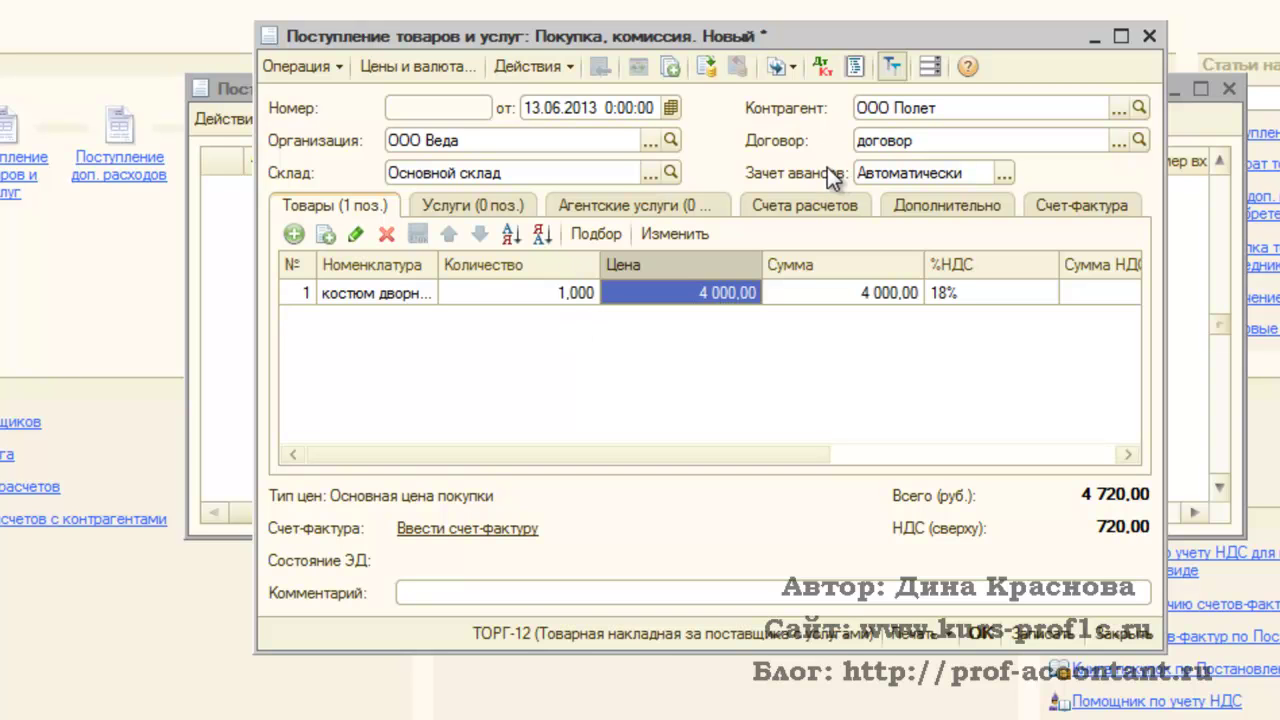
Post the receipt and check the debit and credit accounts of its accounting entries.
left_click(706, 67)
left_click(820, 77)
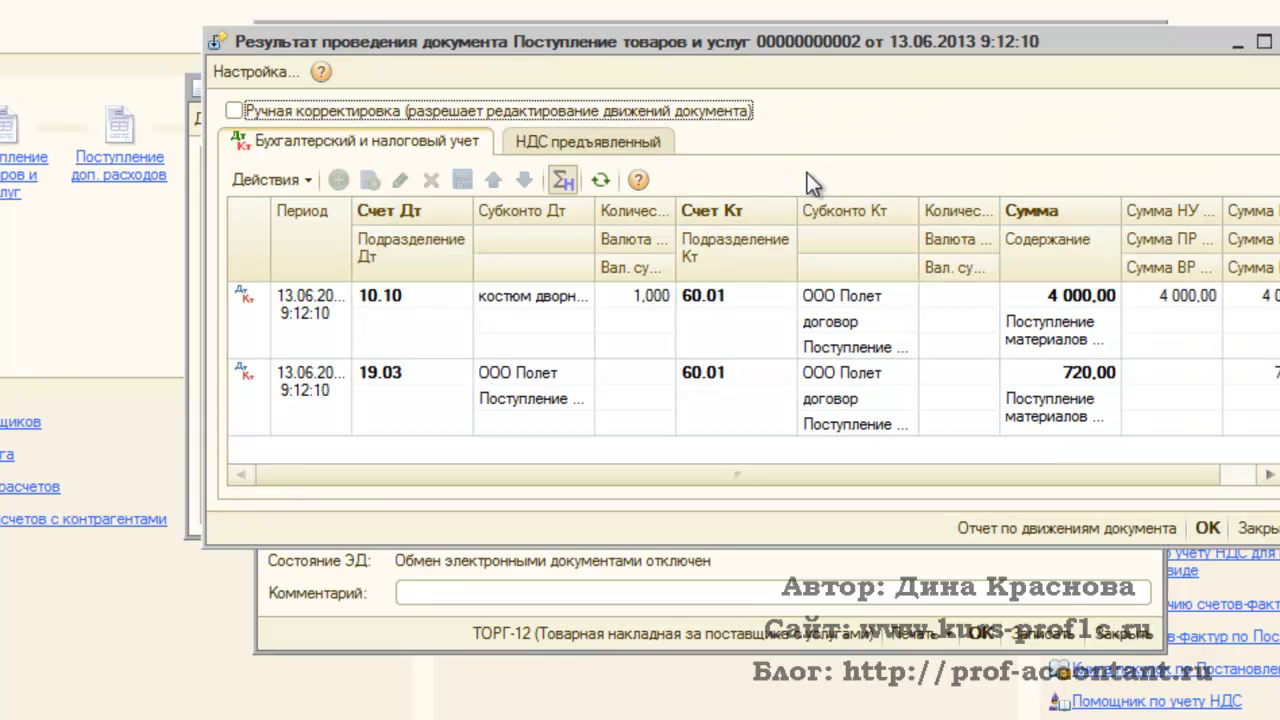
left_click(418, 298)
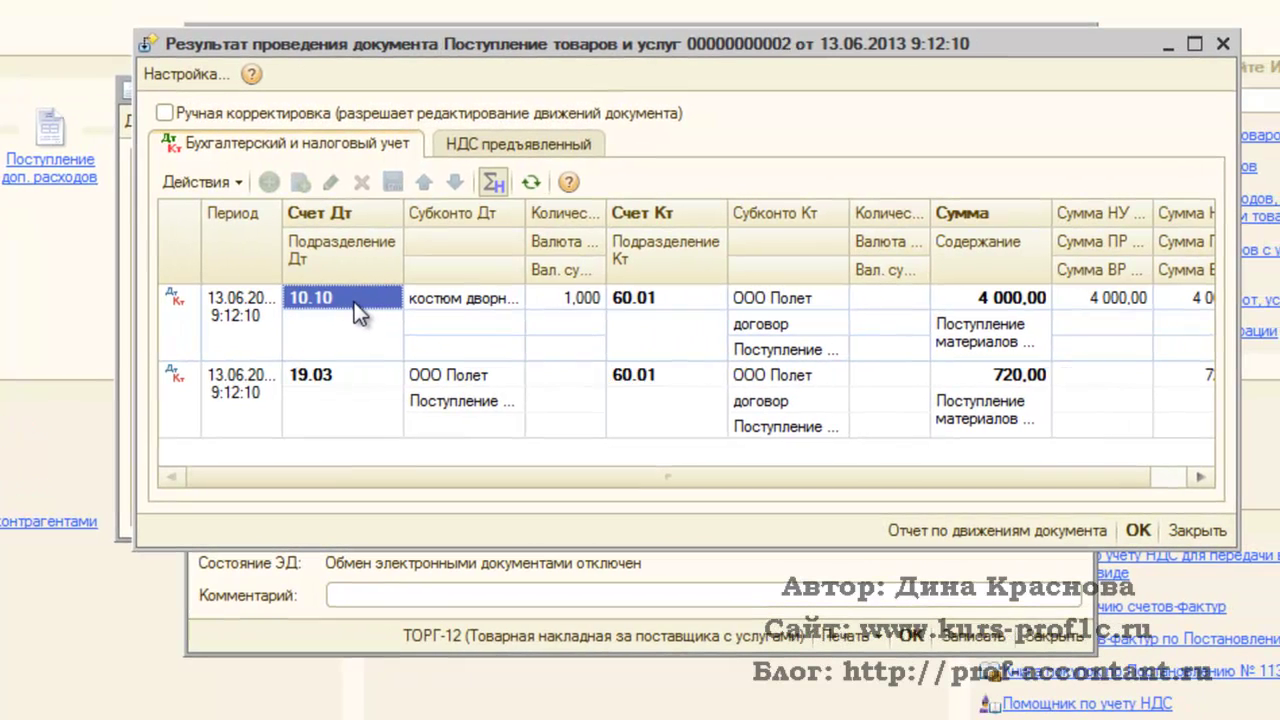
left_click(662, 298)
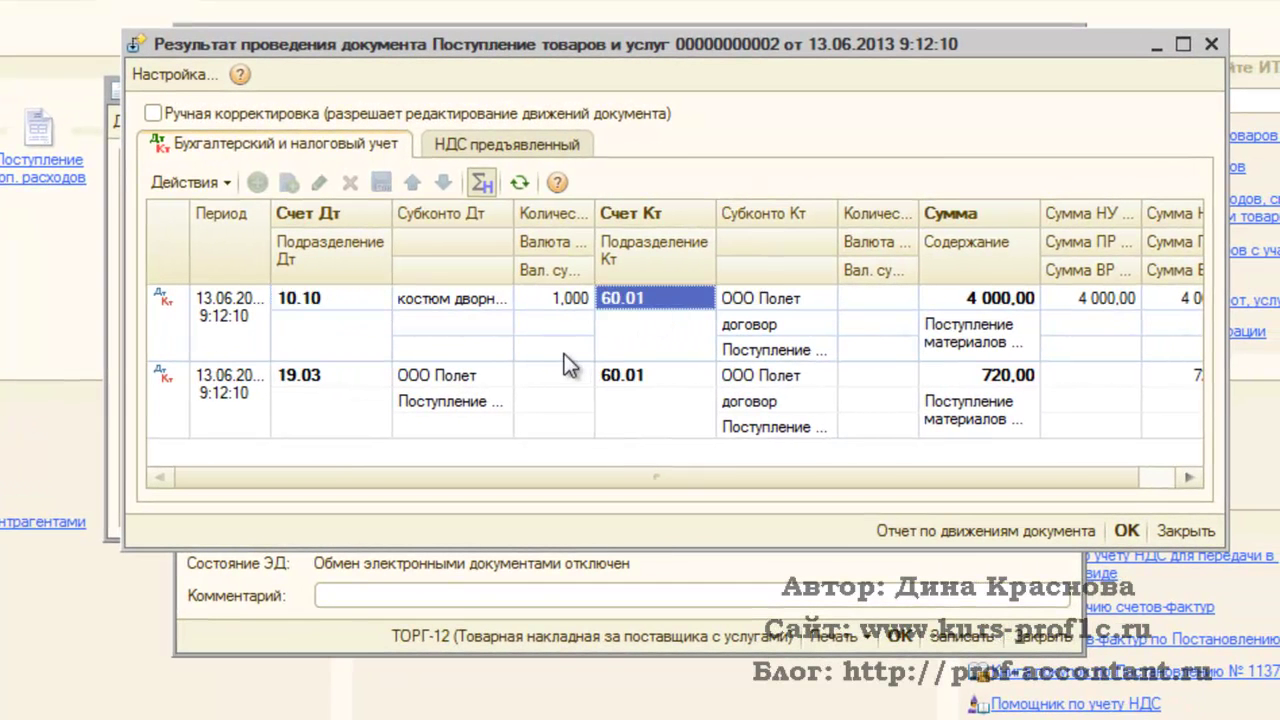
left_click(311, 376)
left_click(657, 376)
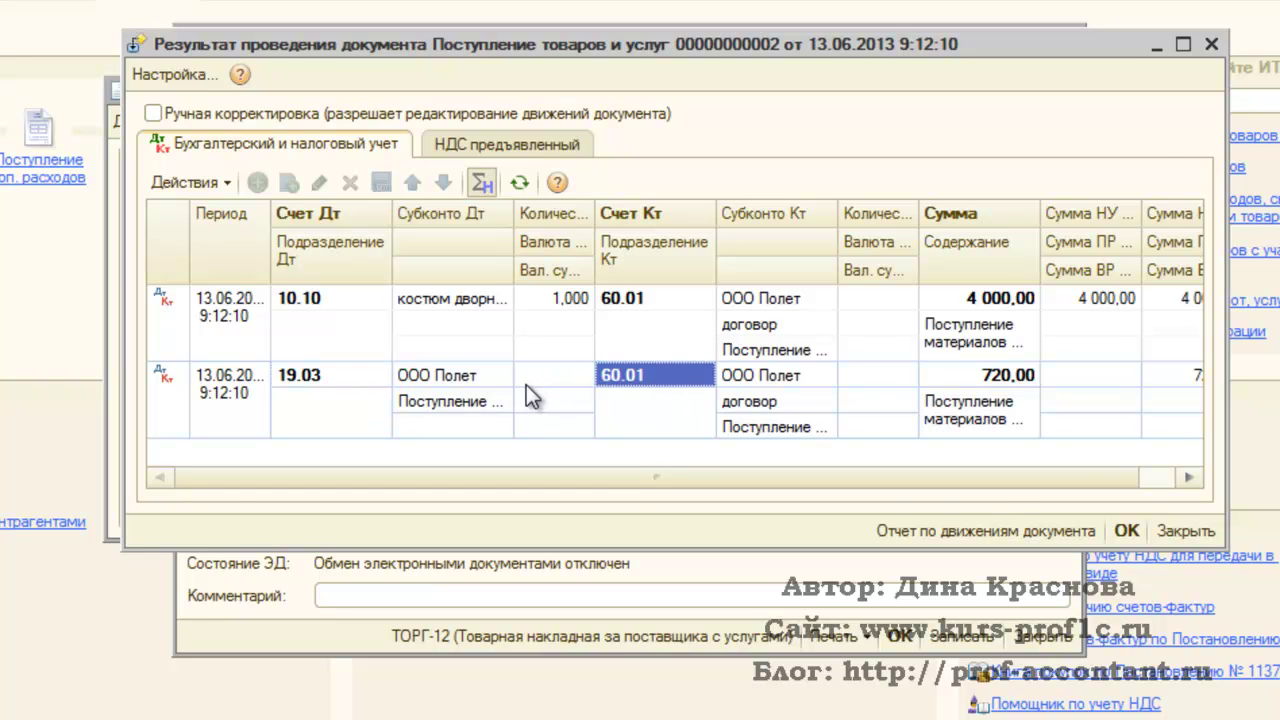
left_click(1211, 45)
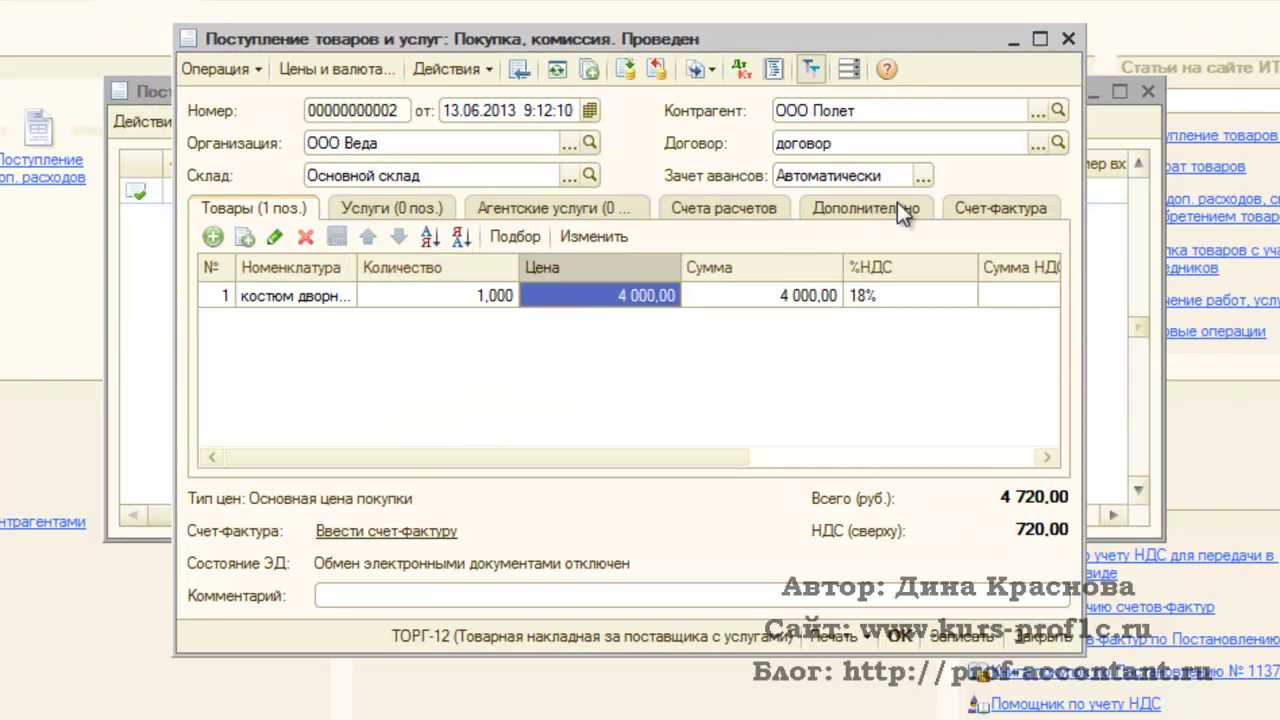
Register the supplier's invoice (счет-фактура) with incoming number 1, and save and close the receipt.
left_click(387, 530)
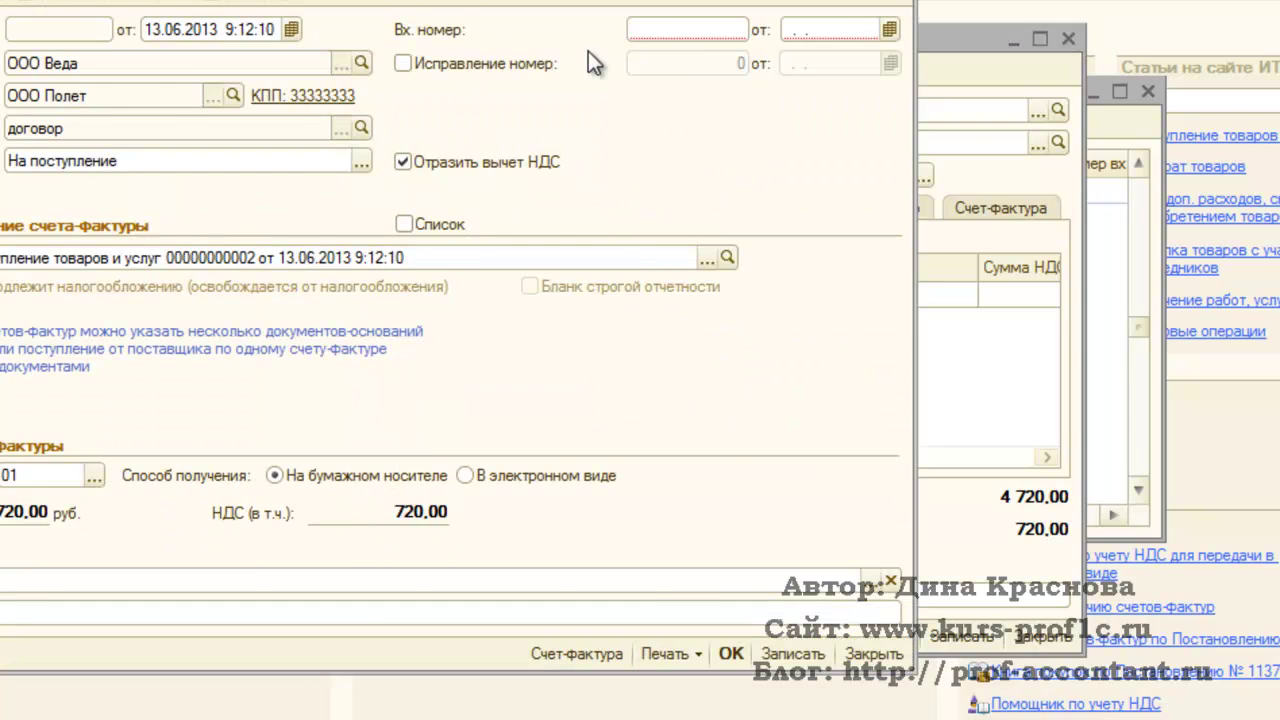
type("1")
left_click(731, 653)
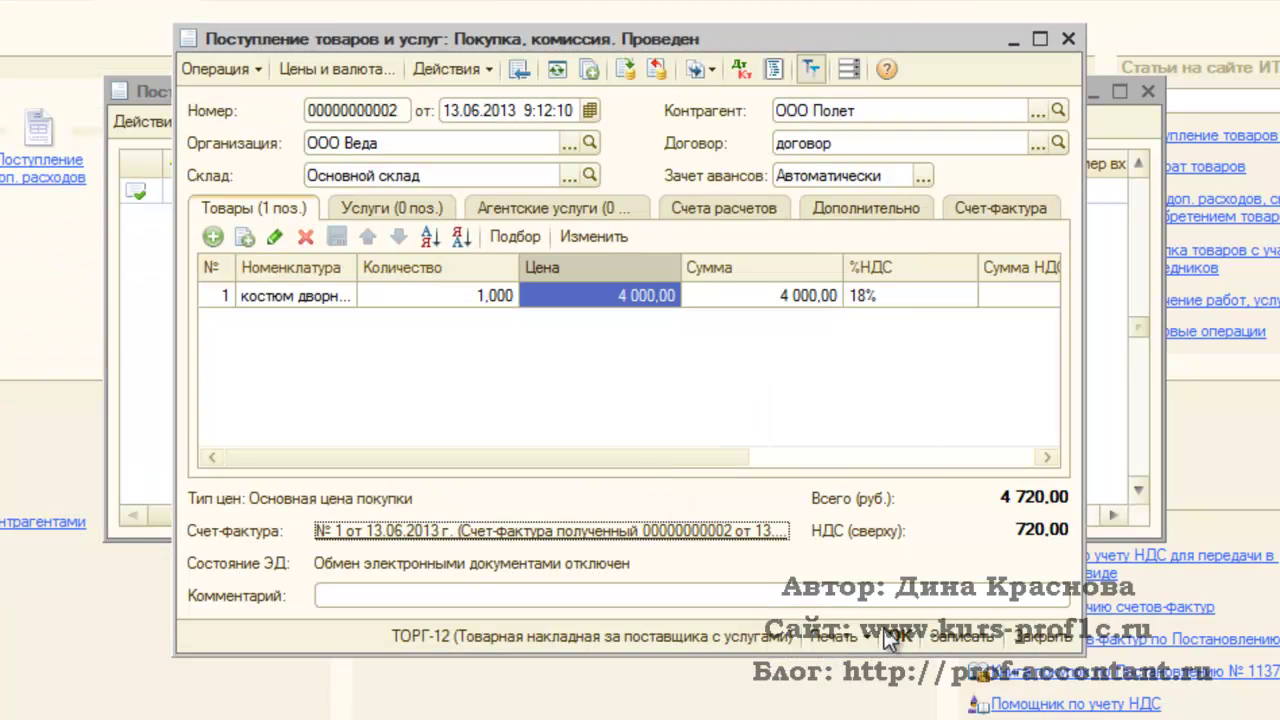
left_click(898, 636)
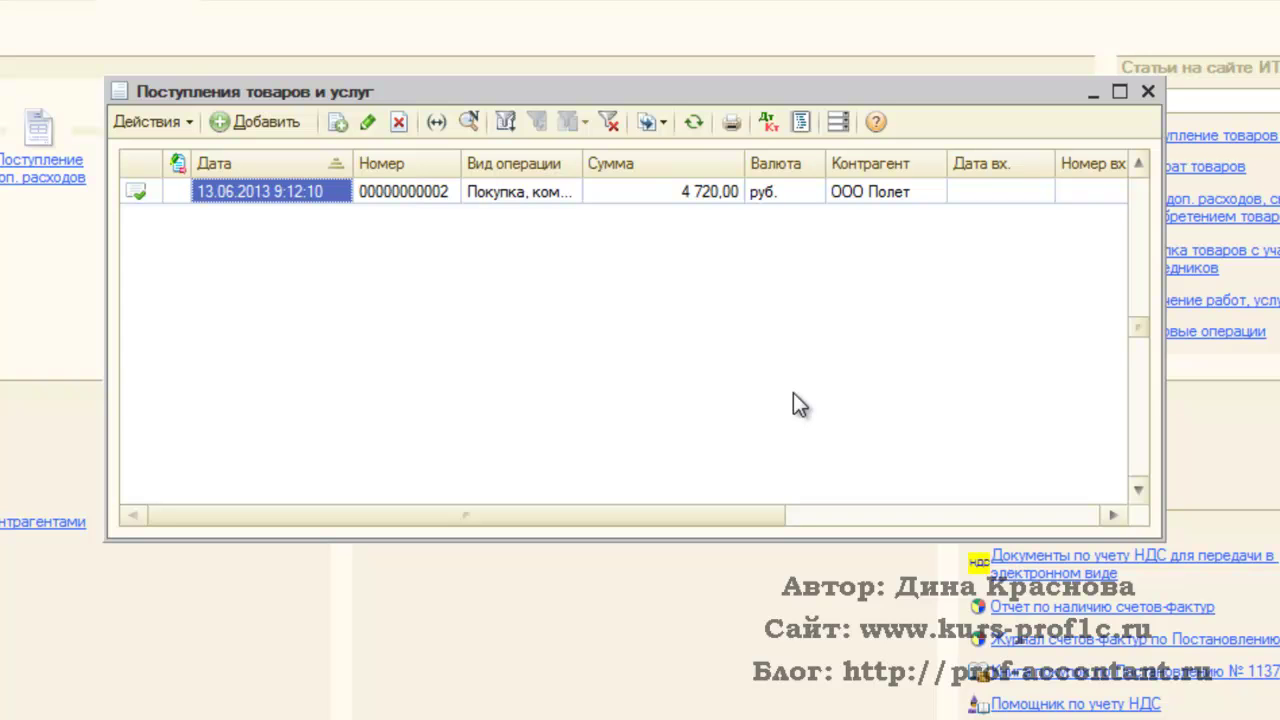
Examine which documents can be created from the receipt and which ones the Спецодежда section of Производство offers.
left_click(663, 122)
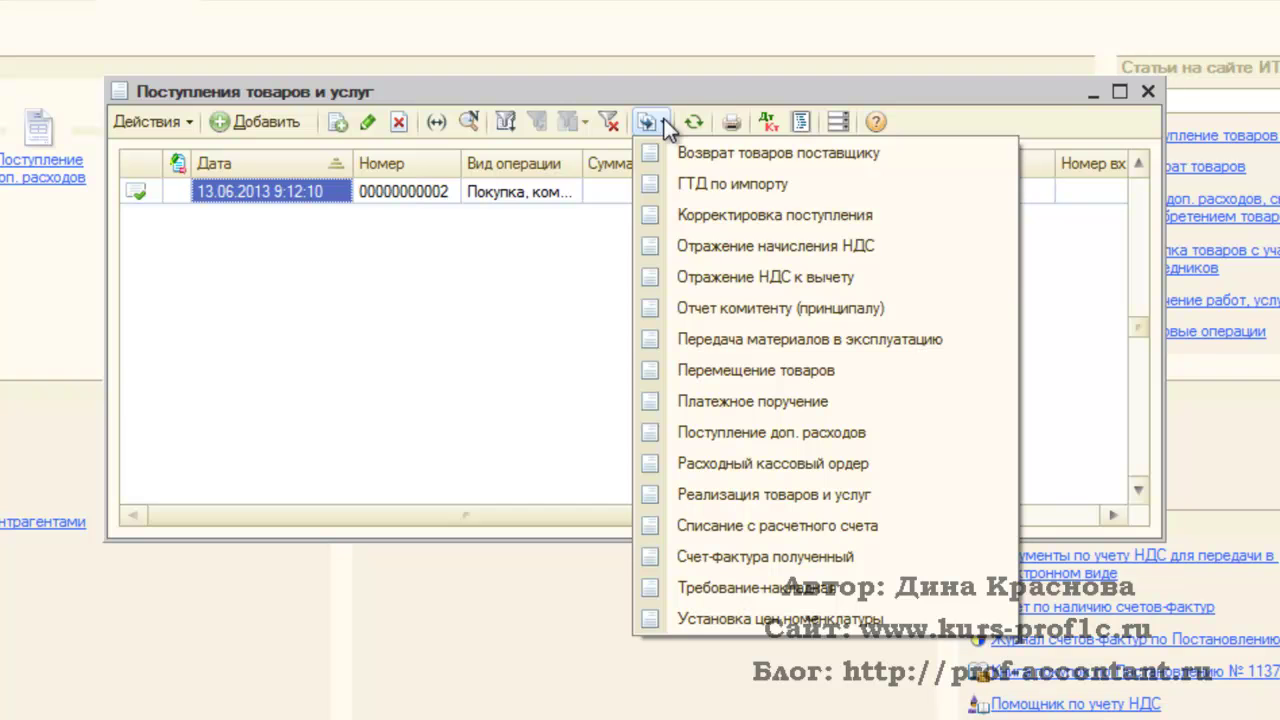
left_click(566, 325)
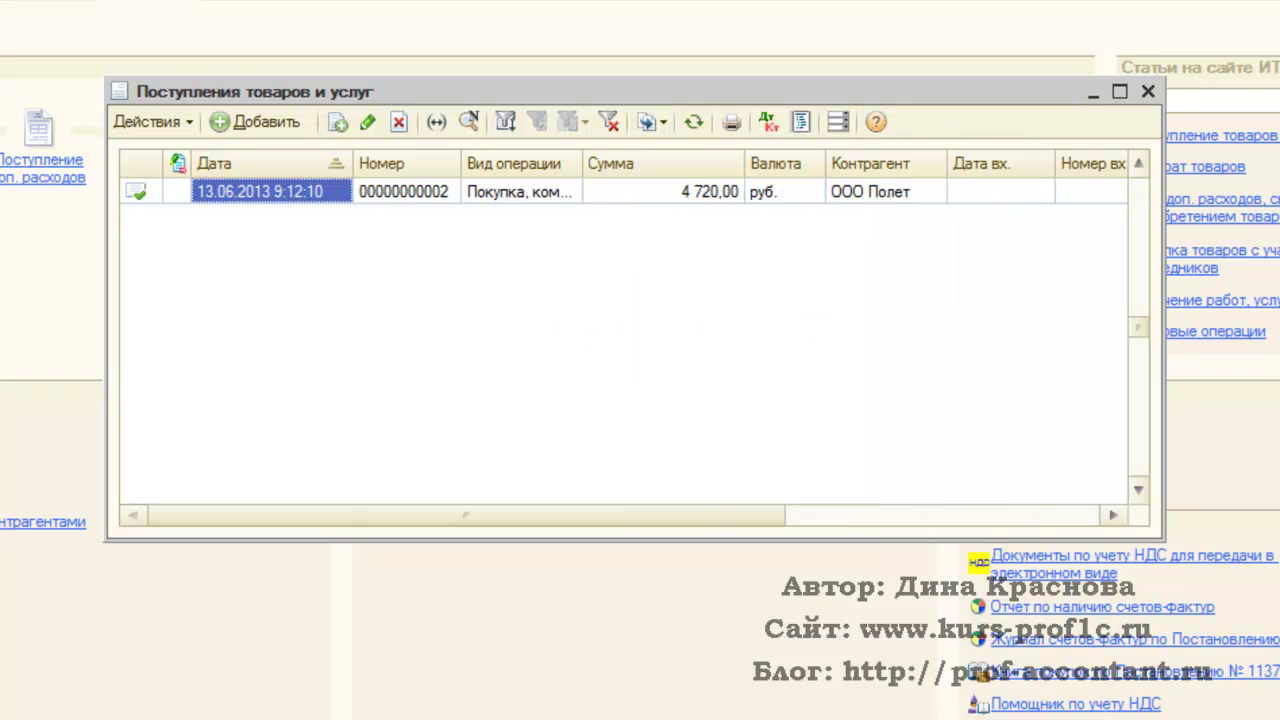
left_click(1151, 93)
left_click(509, 6)
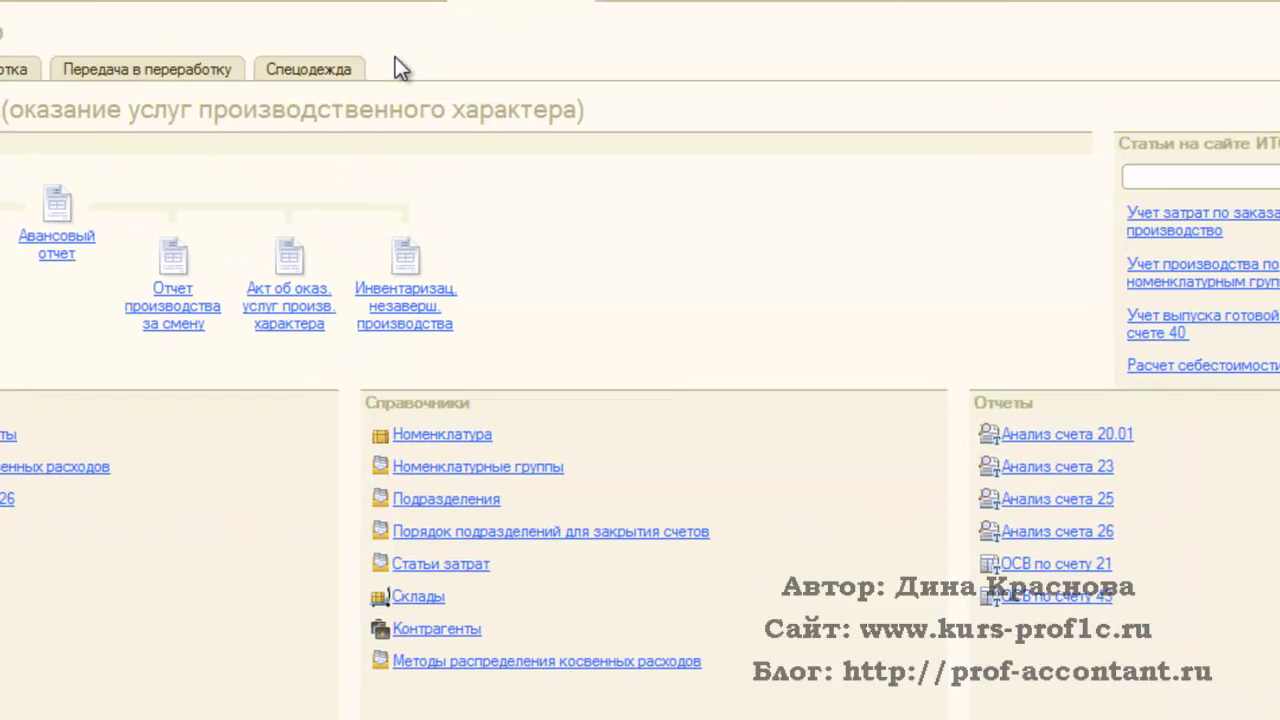
left_click(527, 100)
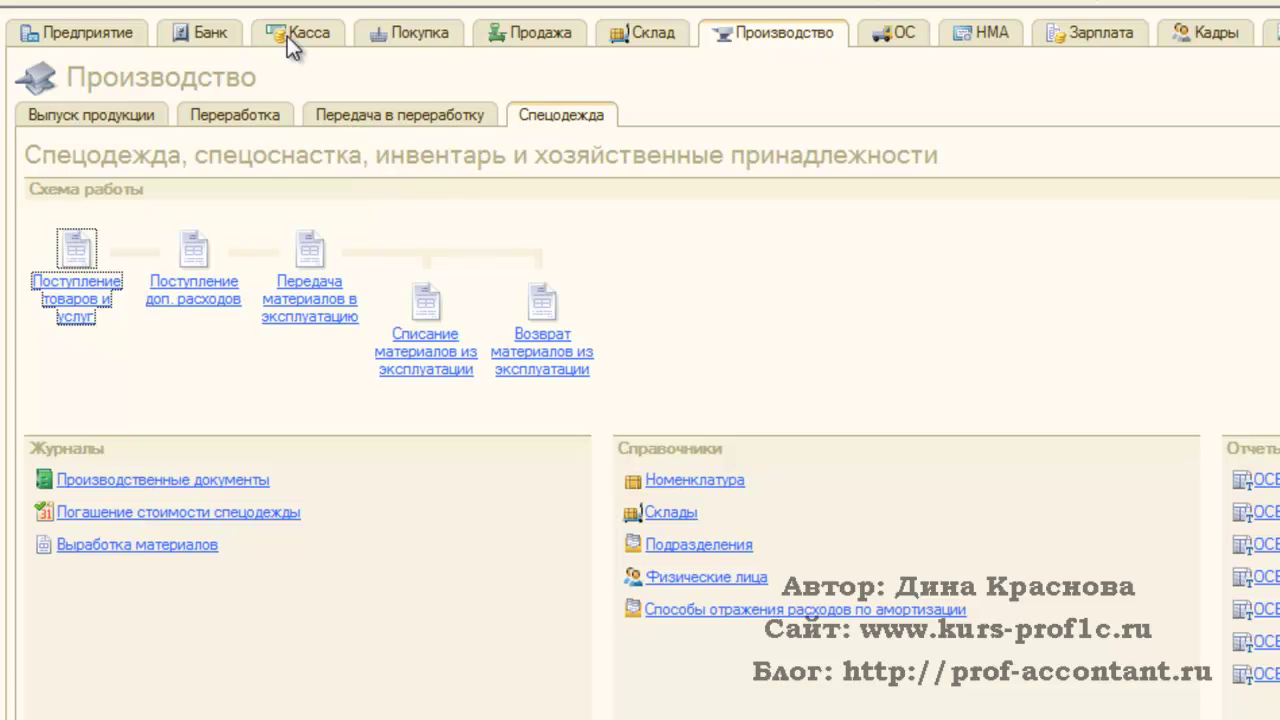
Reopen the purchase receipts journal and create a "Передача материалов в эксплуатацию" document based on the ООО Полет receipt.
left_click(405, 45)
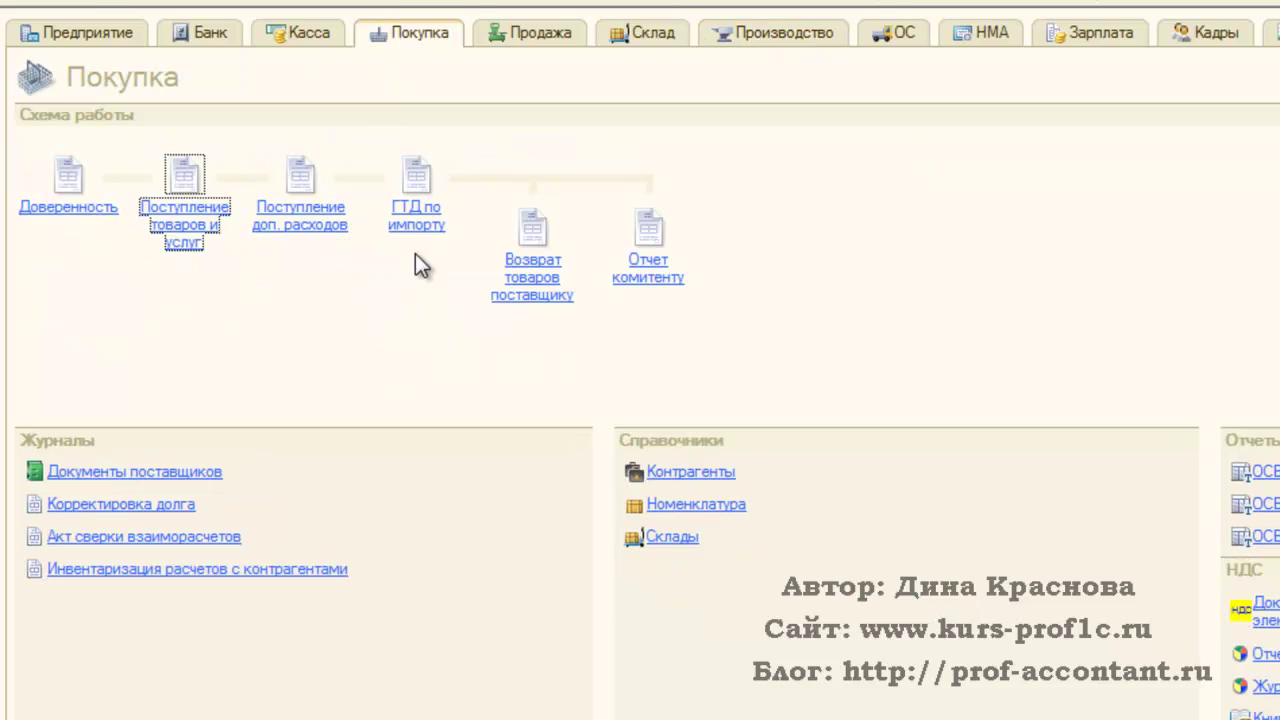
left_click(186, 228)
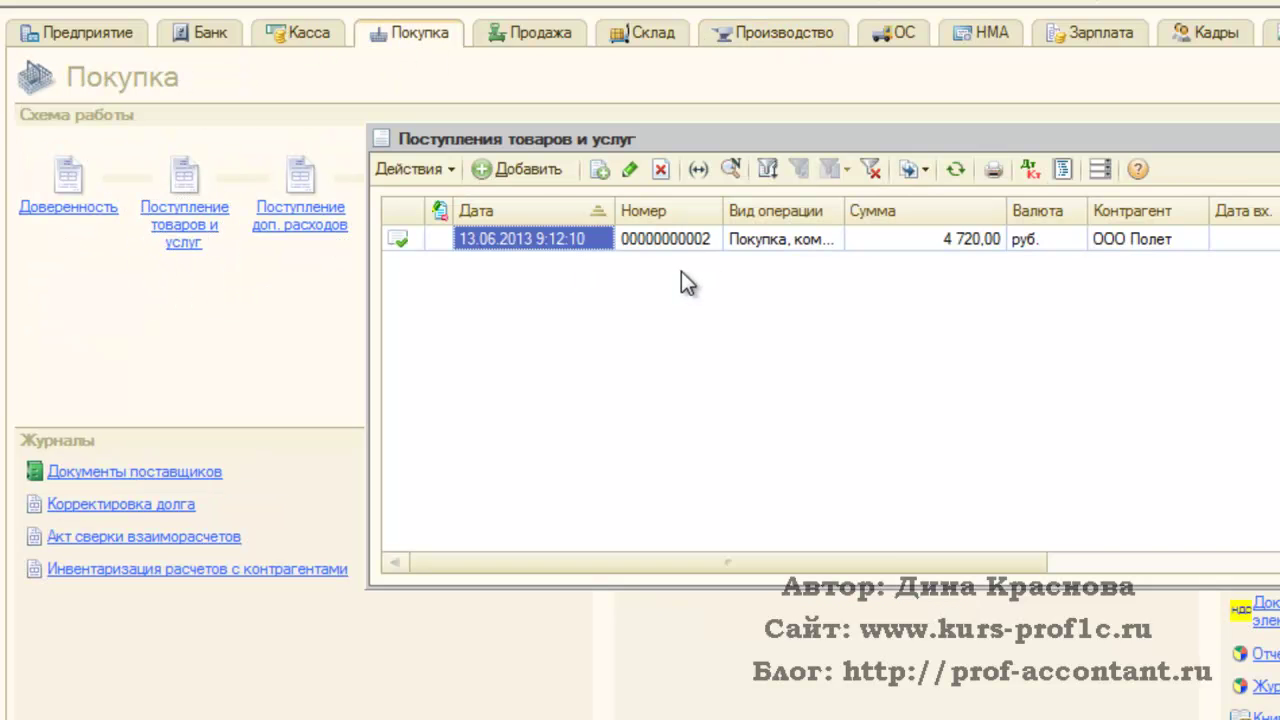
left_click(919, 170)
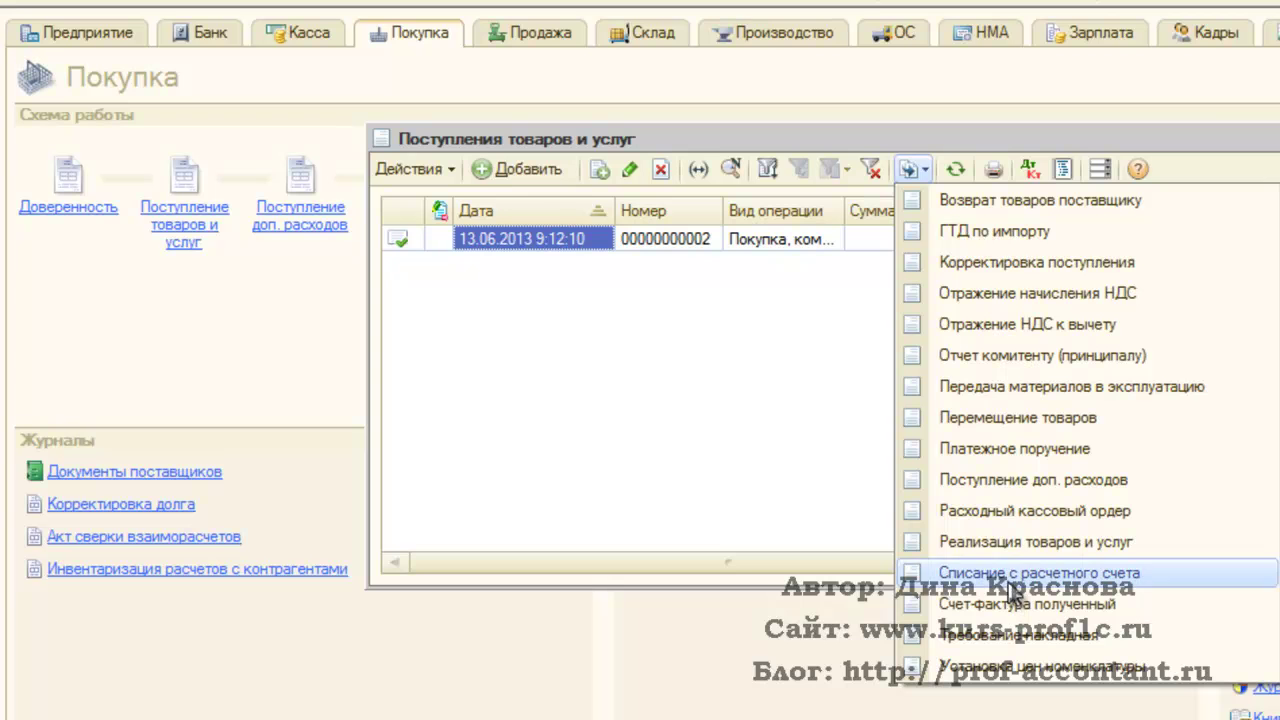
left_click(1019, 387)
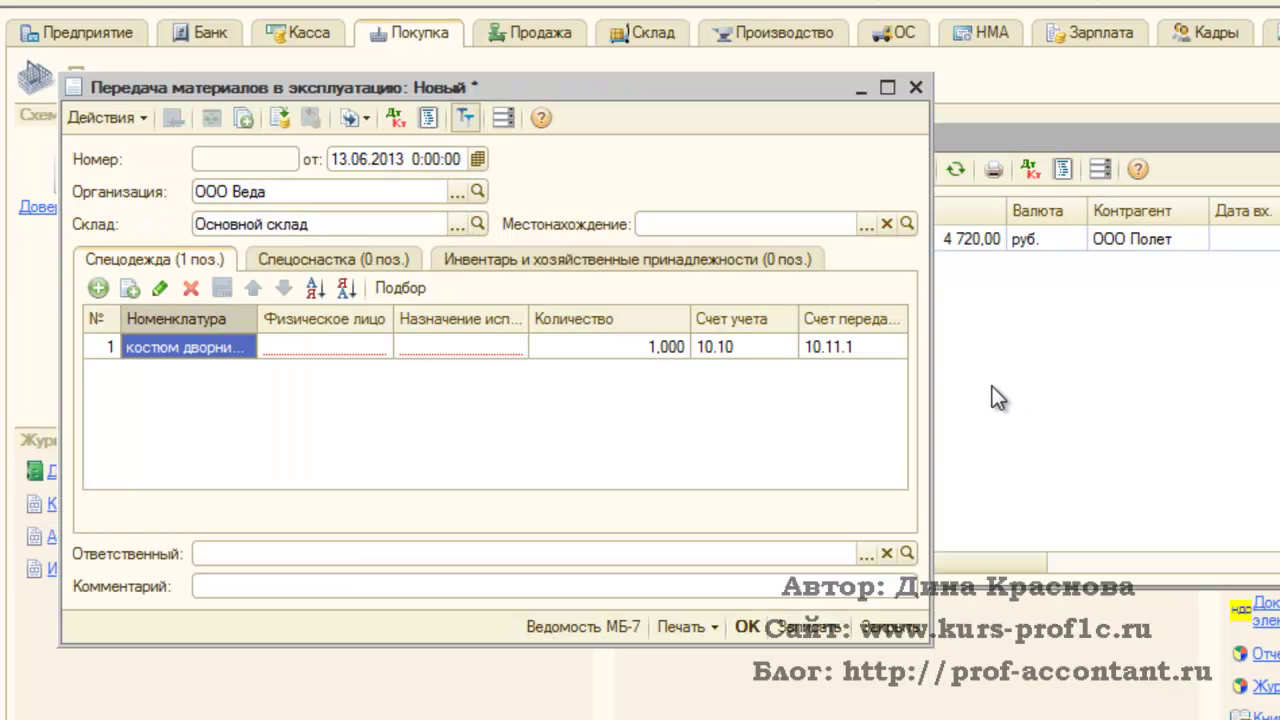
left_click_drag(518, 77, 978, 76)
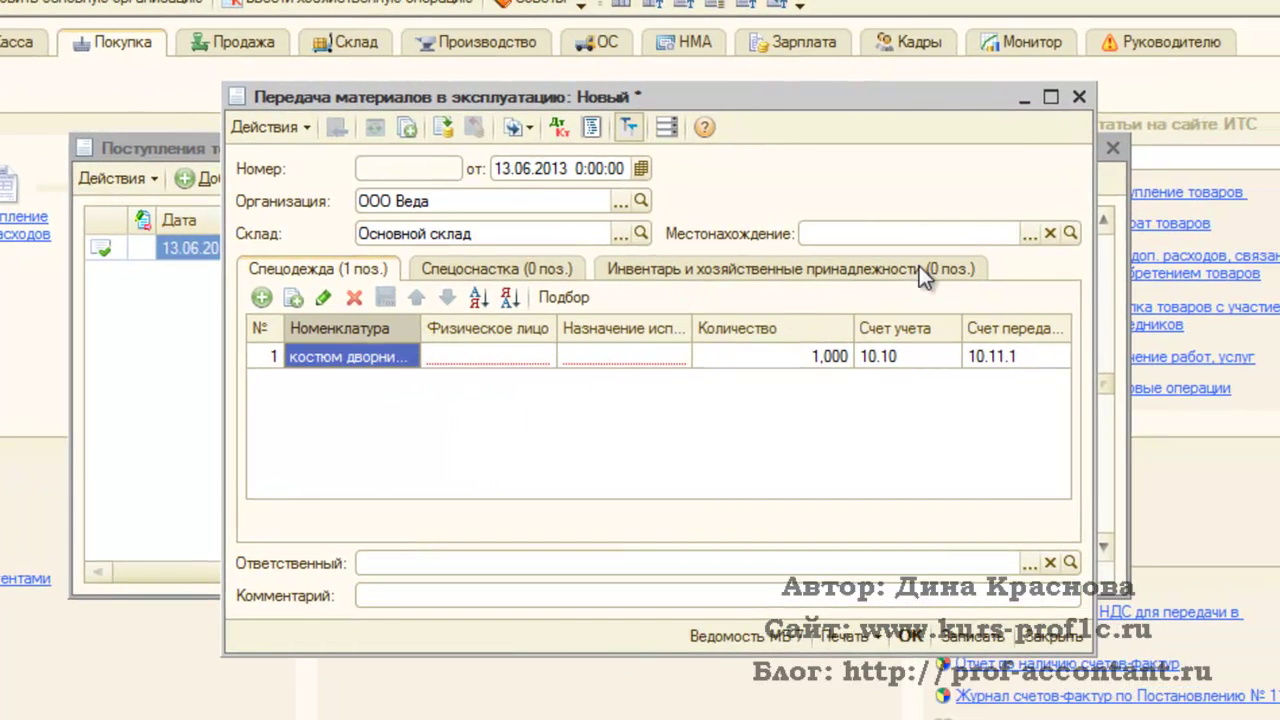
Set the Местонахождение of the transfer document to the подразделение "основное".
left_click(1029, 236)
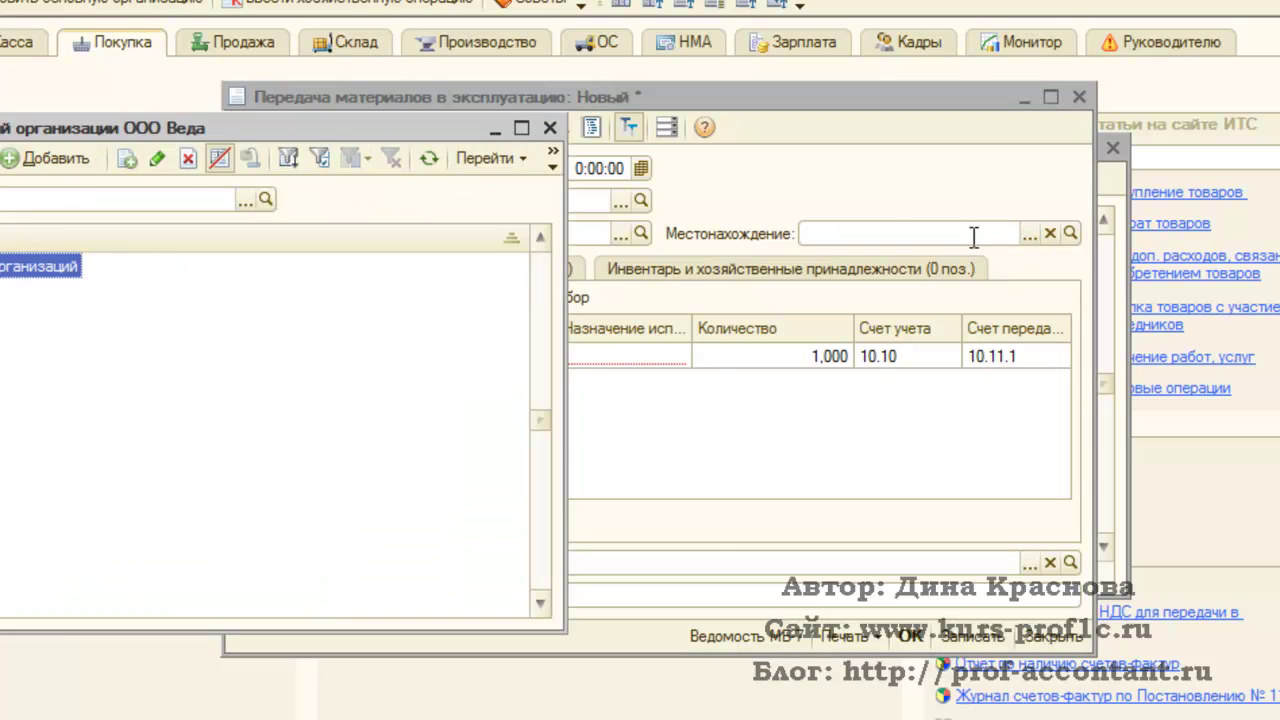
left_click_drag(326, 128, 839, 129)
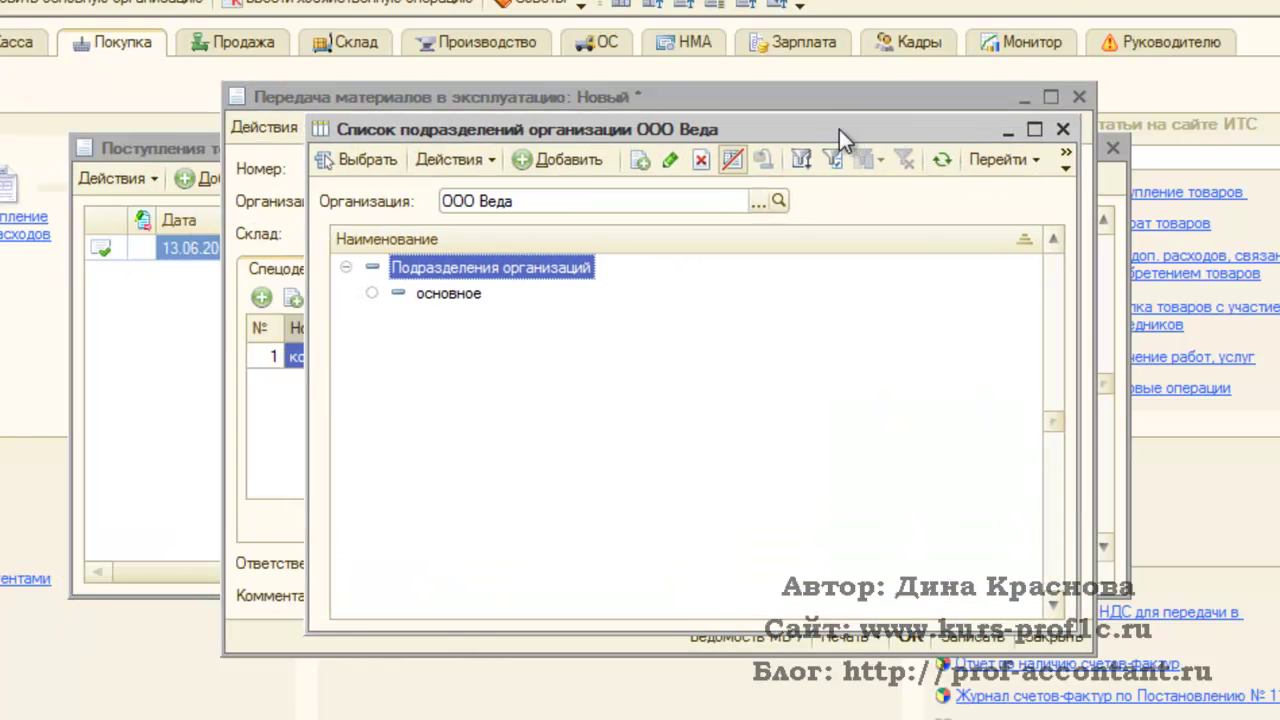
left_click(472, 301)
left_click(360, 165)
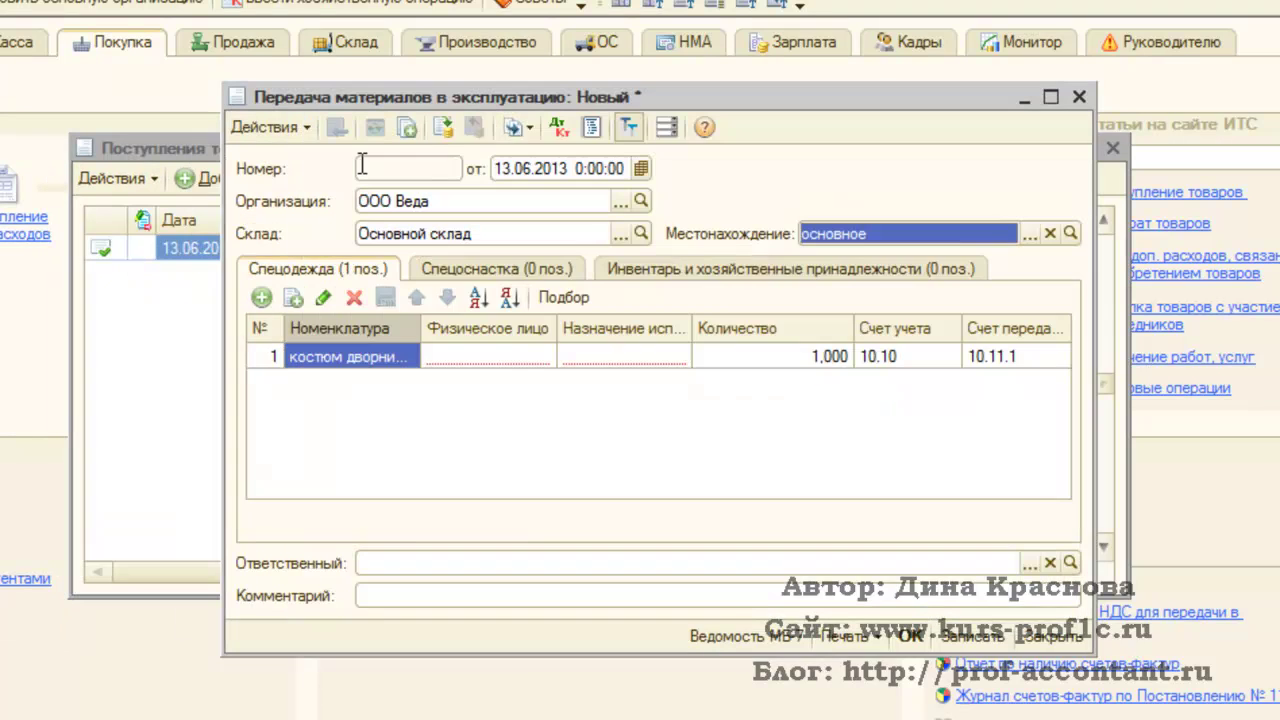
Assign the second listed person as Физическое лицо in the winter costume's Спецодежда row.
left_click(503, 361)
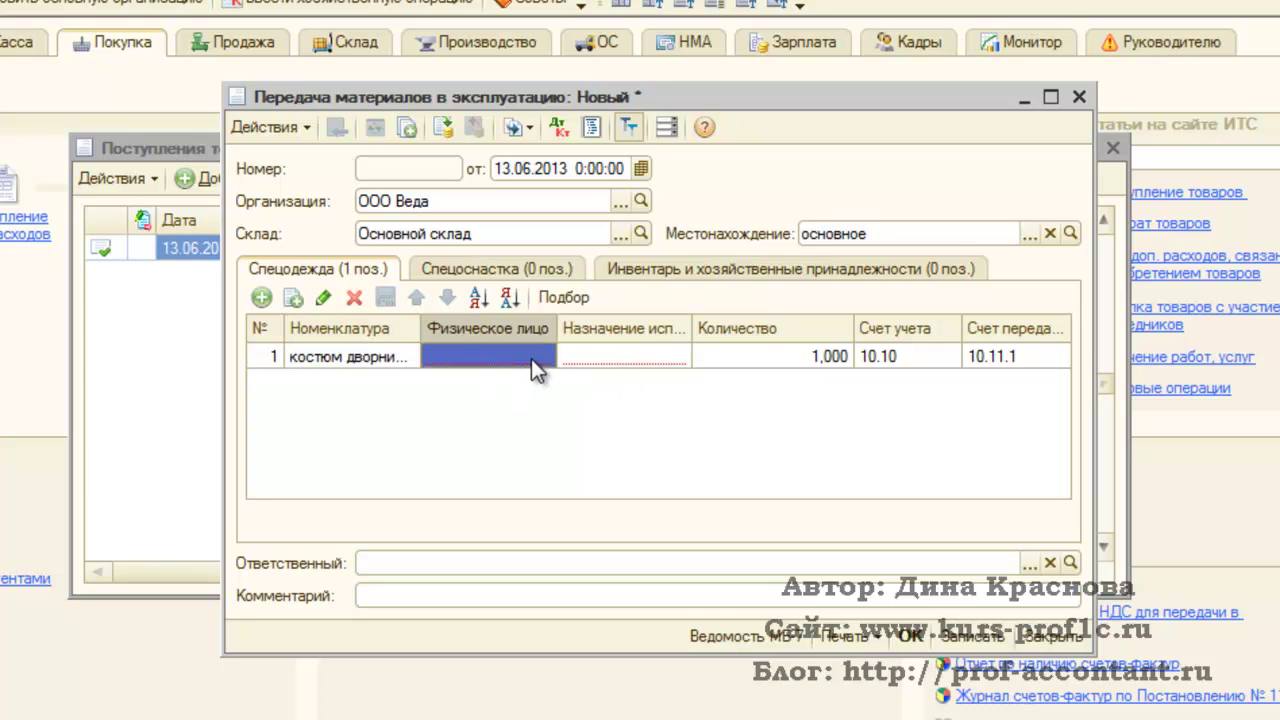
left_click(527, 358)
left_click(522, 357)
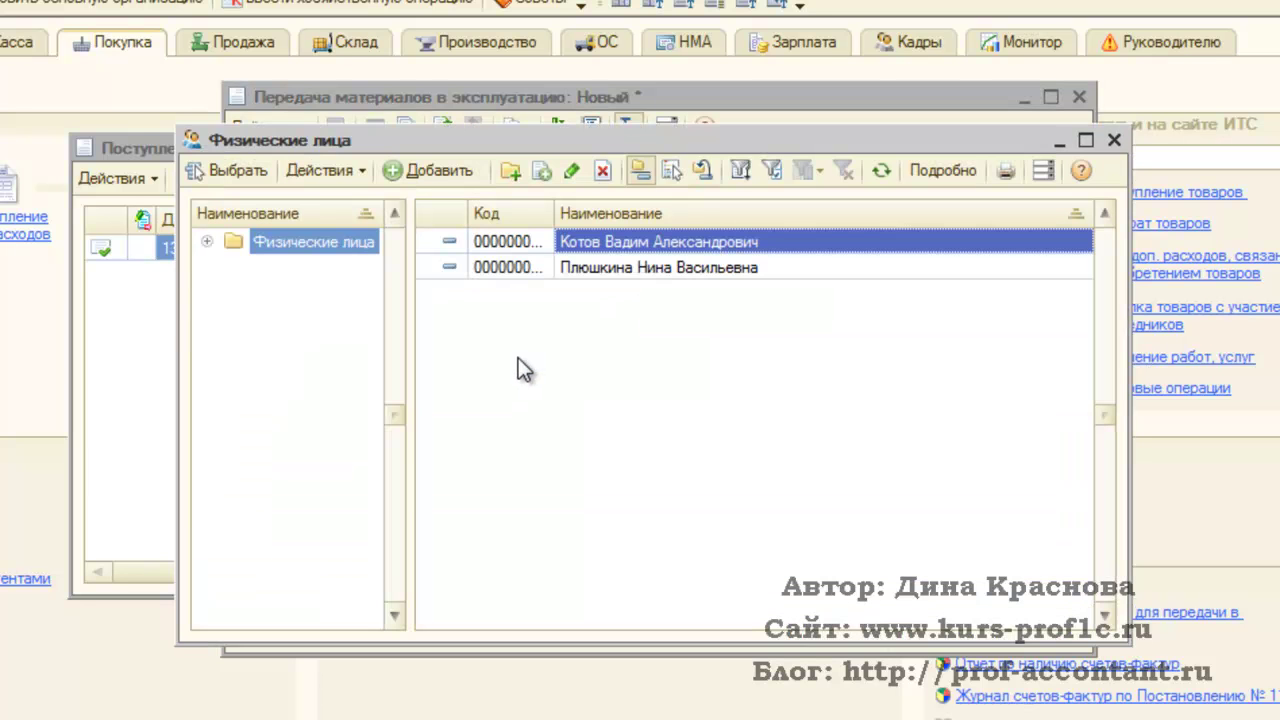
double_click(623, 265)
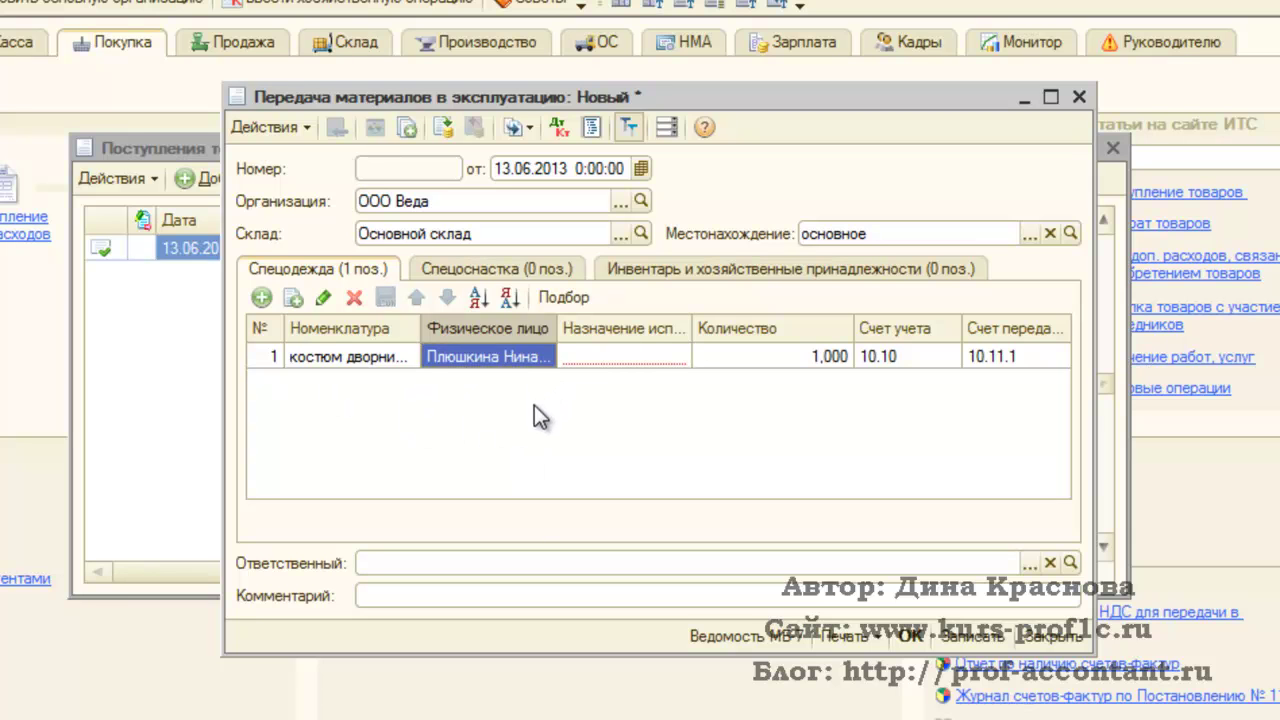
Create a new Назначение использования for the winter costume row and name it "Спецодежда более 1 года".
left_click(604, 360)
left_click(628, 357)
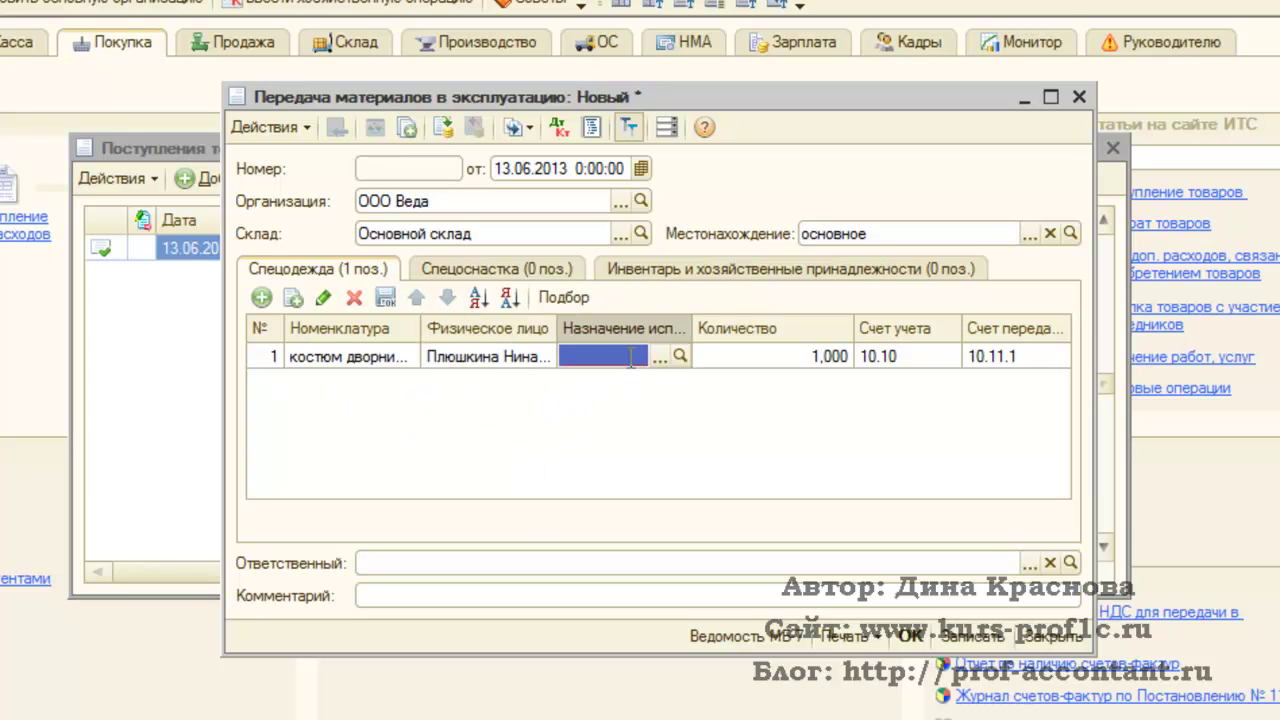
left_click(659, 358)
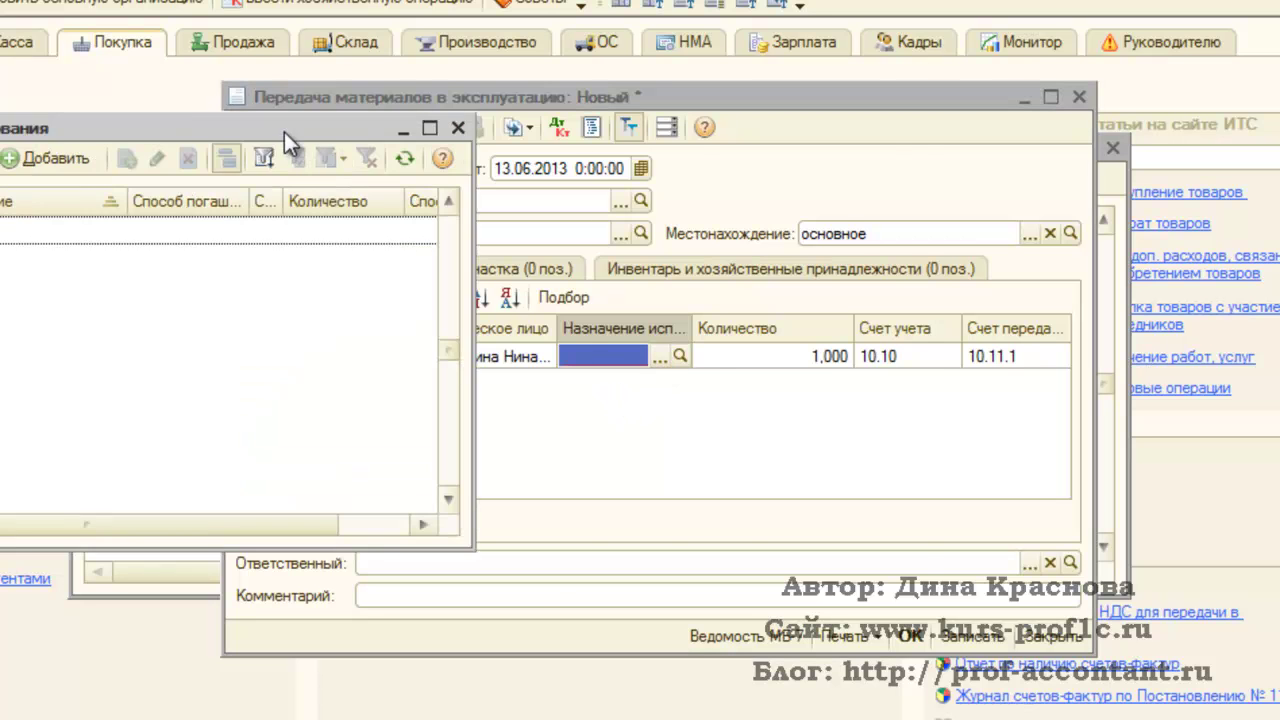
left_click_drag(284, 132, 740, 152)
left_click(504, 184)
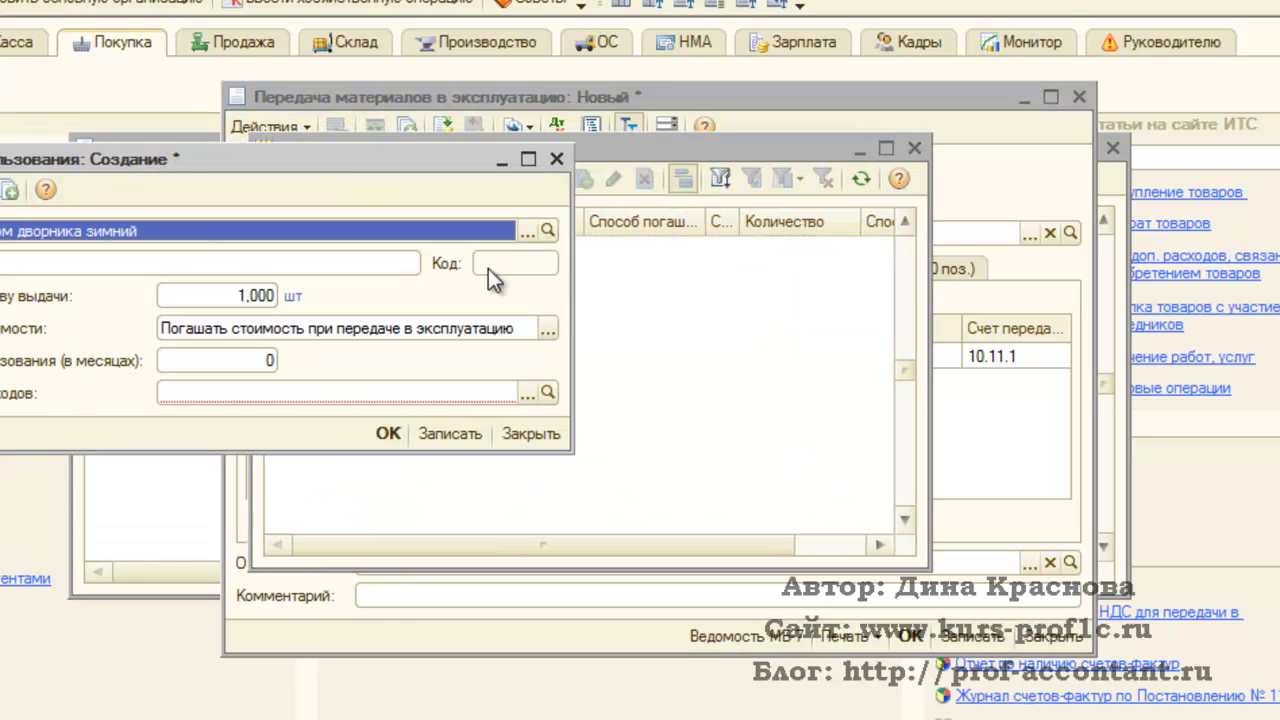
left_click_drag(307, 164, 754, 175)
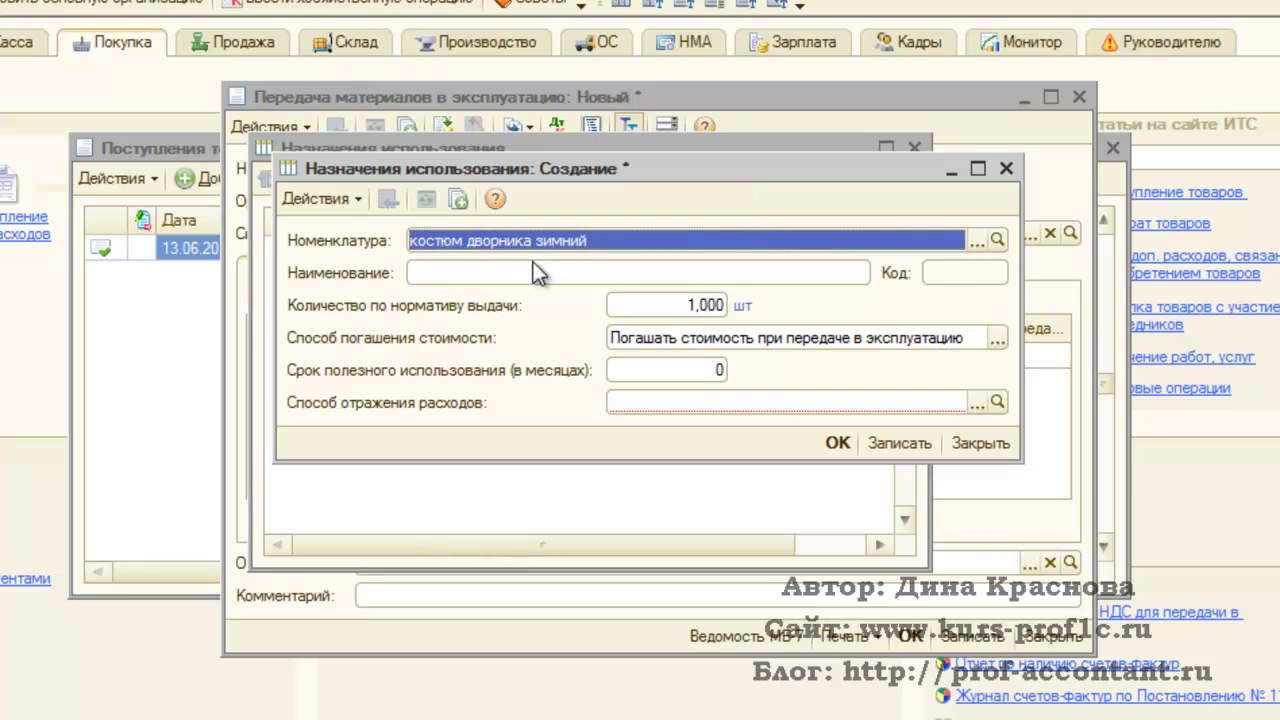
left_click(468, 272)
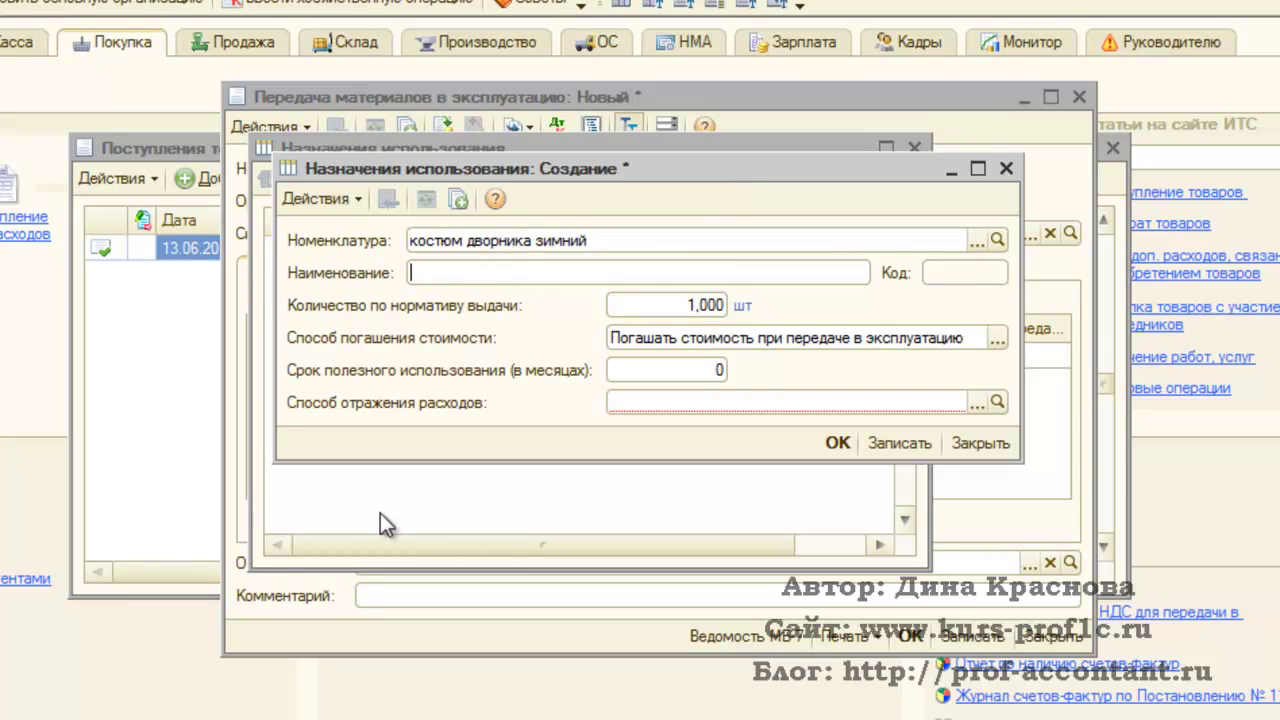
type("Спецодежда более 1 года")
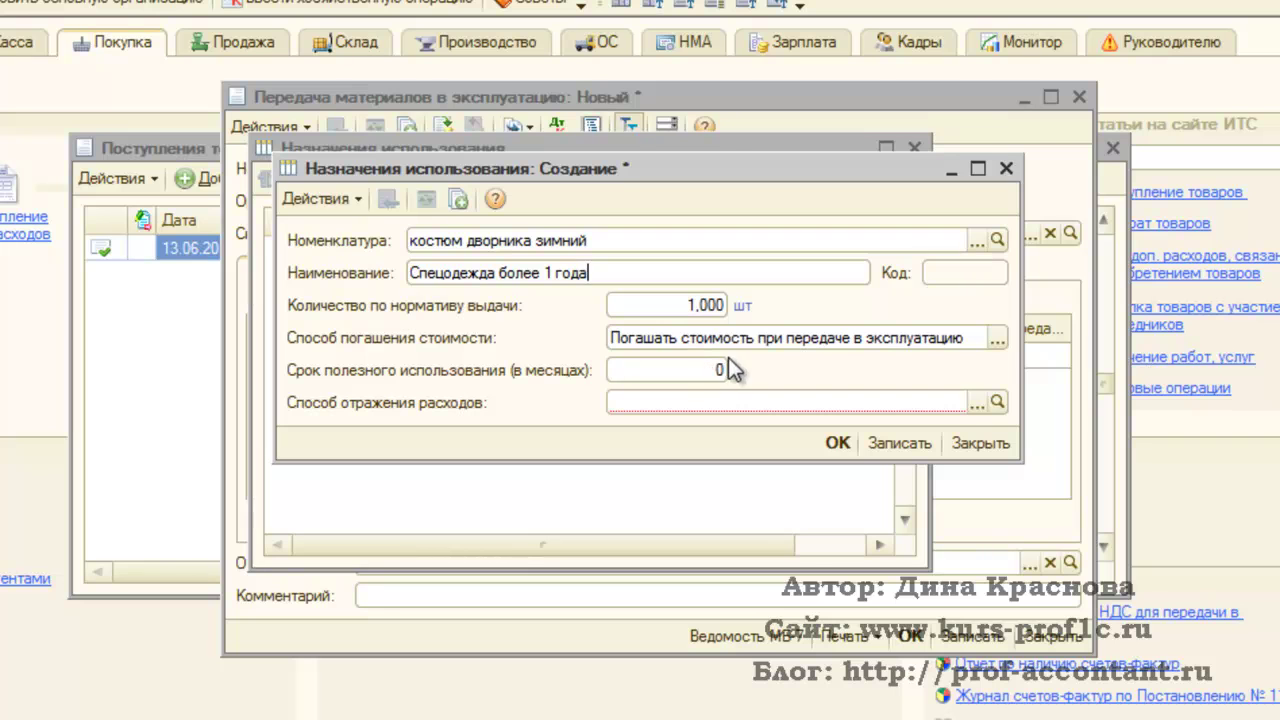
Set the usage purpose's Способ погашения стоимости to Линейный and its useful life to 24 months.
left_click(997, 338)
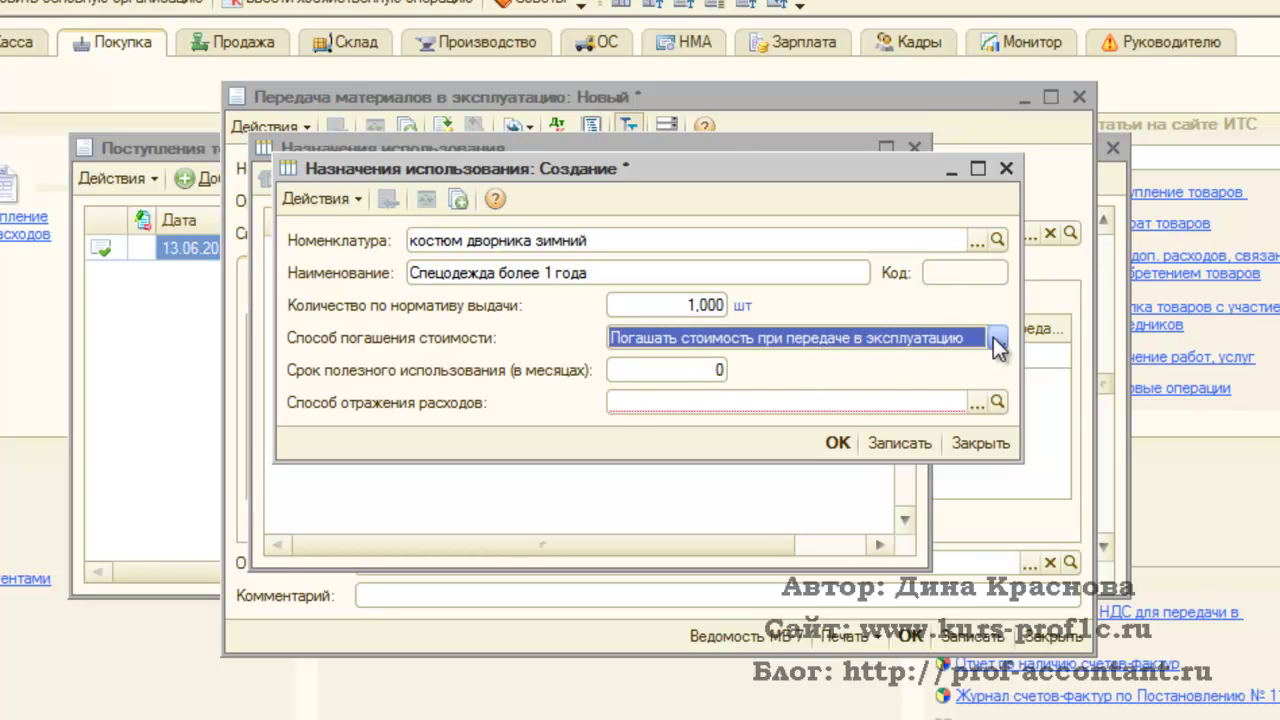
left_click(673, 364)
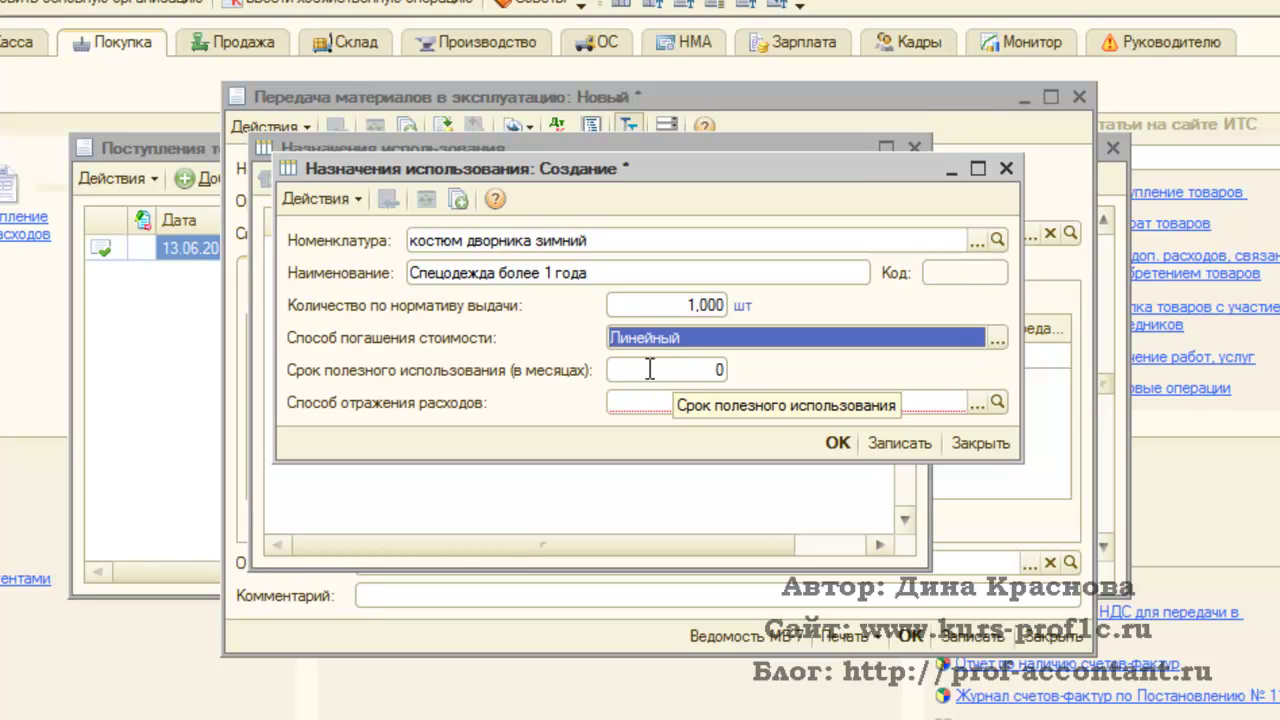
left_click(651, 367)
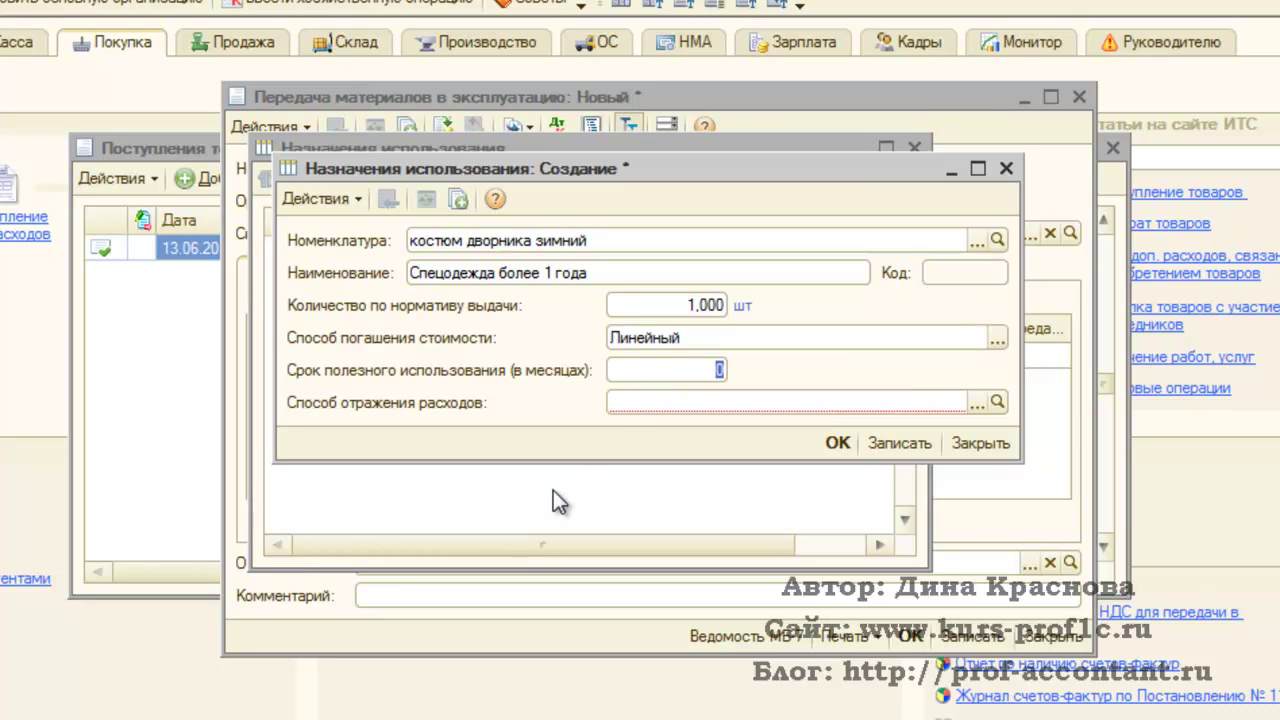
type("24")
Create a Способ отражения расходов named "Спецодежда (счет 20)" and add a row with cost account 20.01.
left_click(976, 403)
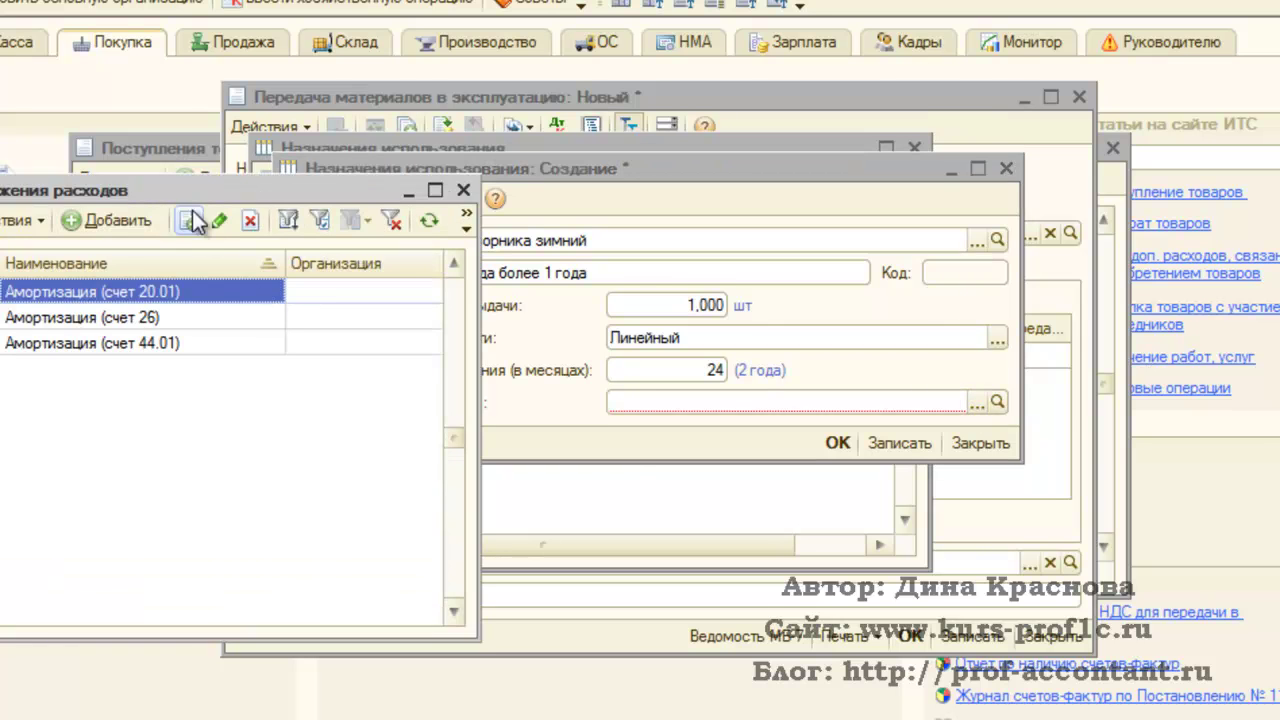
left_click_drag(190, 200, 720, 195)
left_click(645, 227)
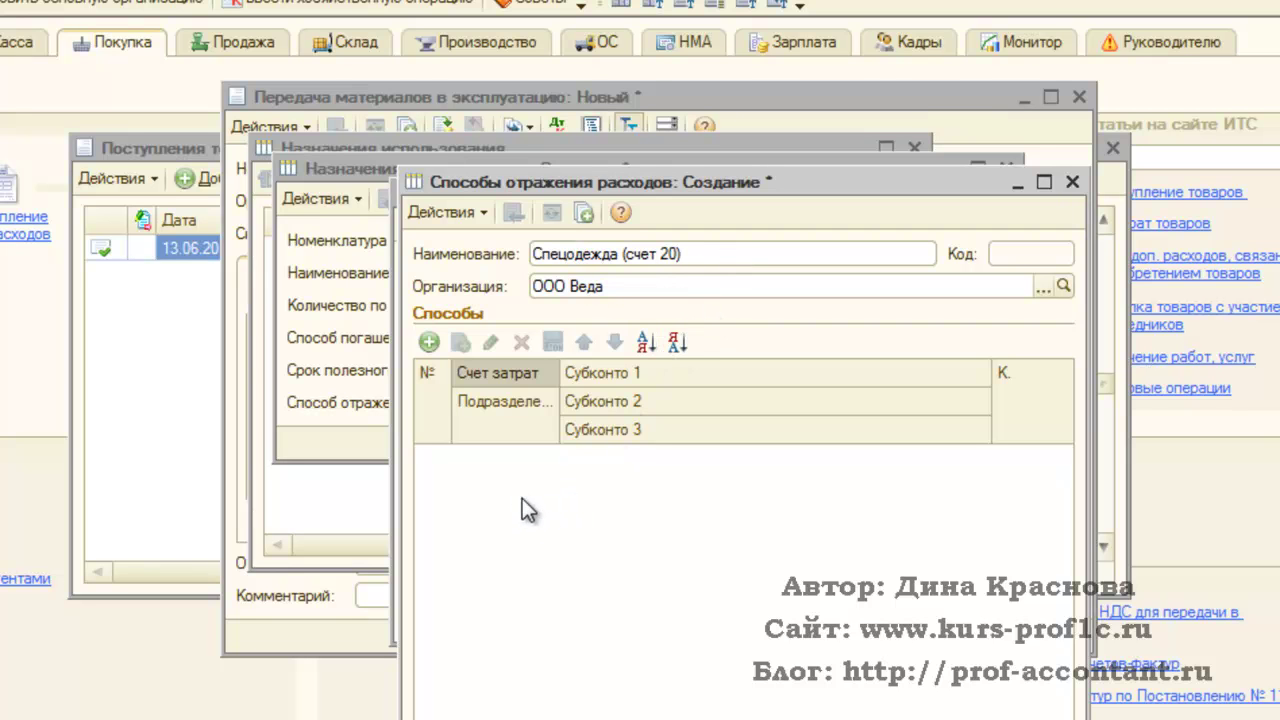
left_click(429, 342)
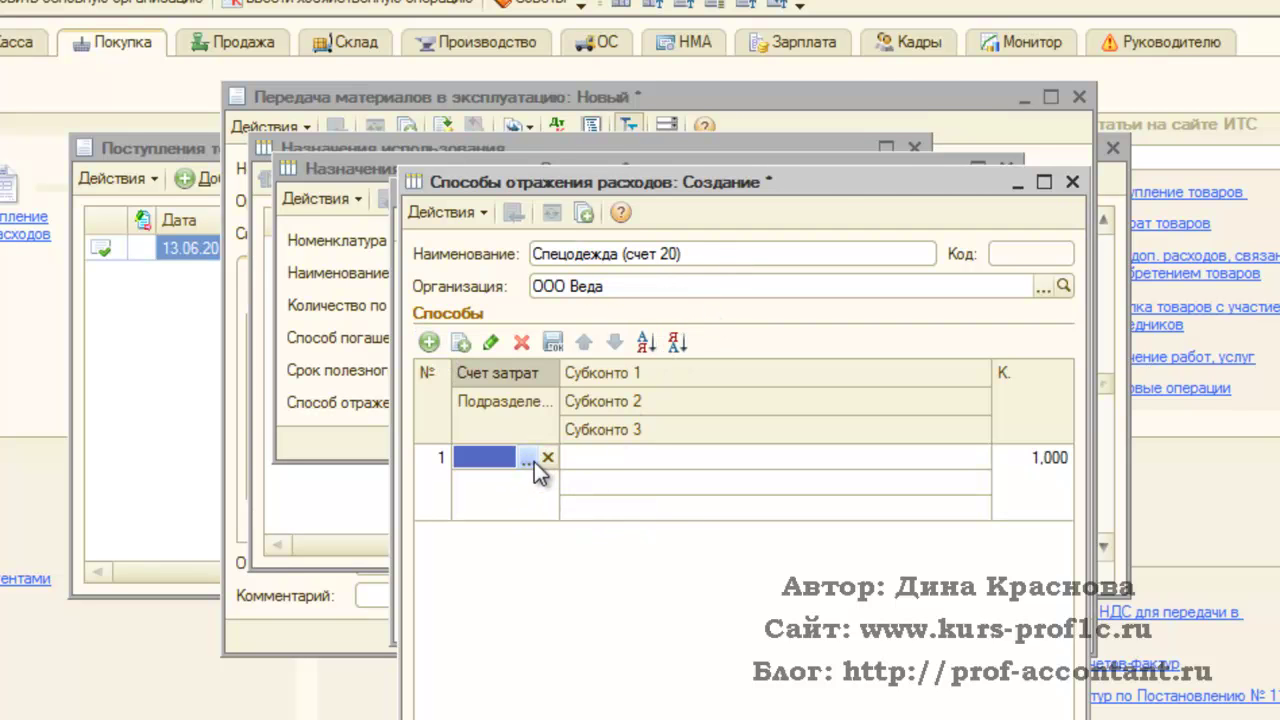
left_click(533, 461)
type("20")
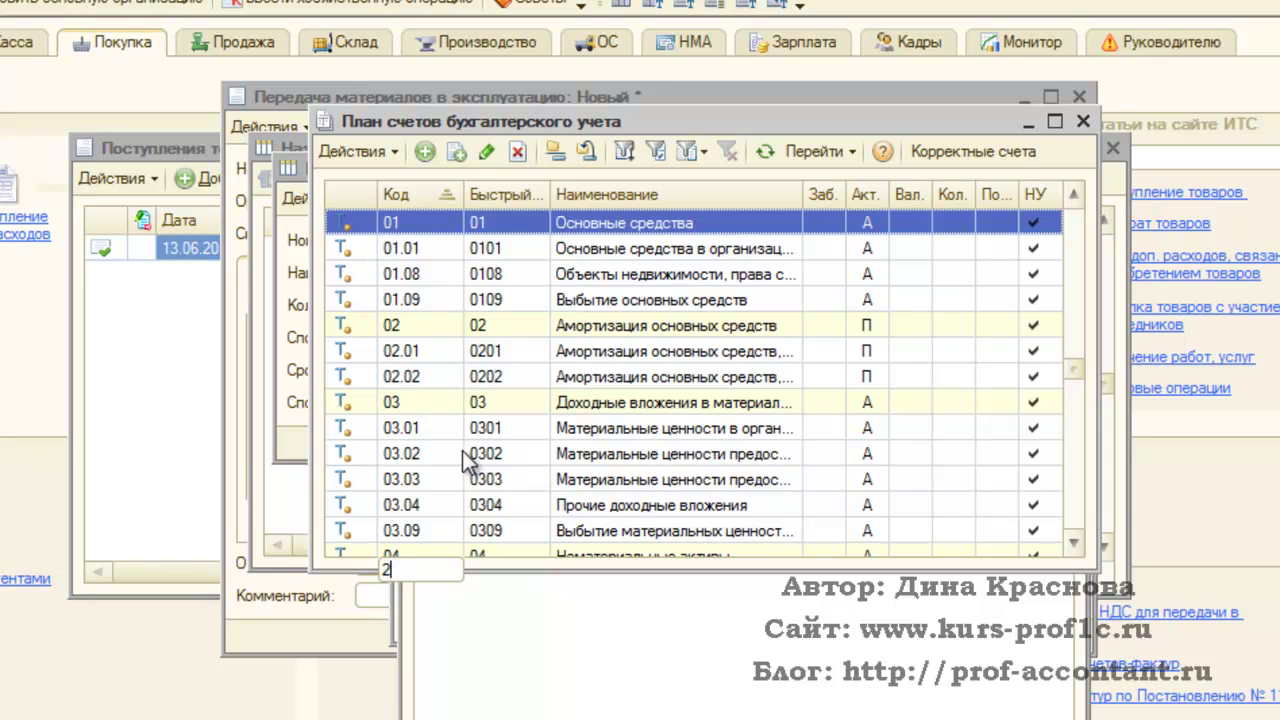
double_click(470, 377)
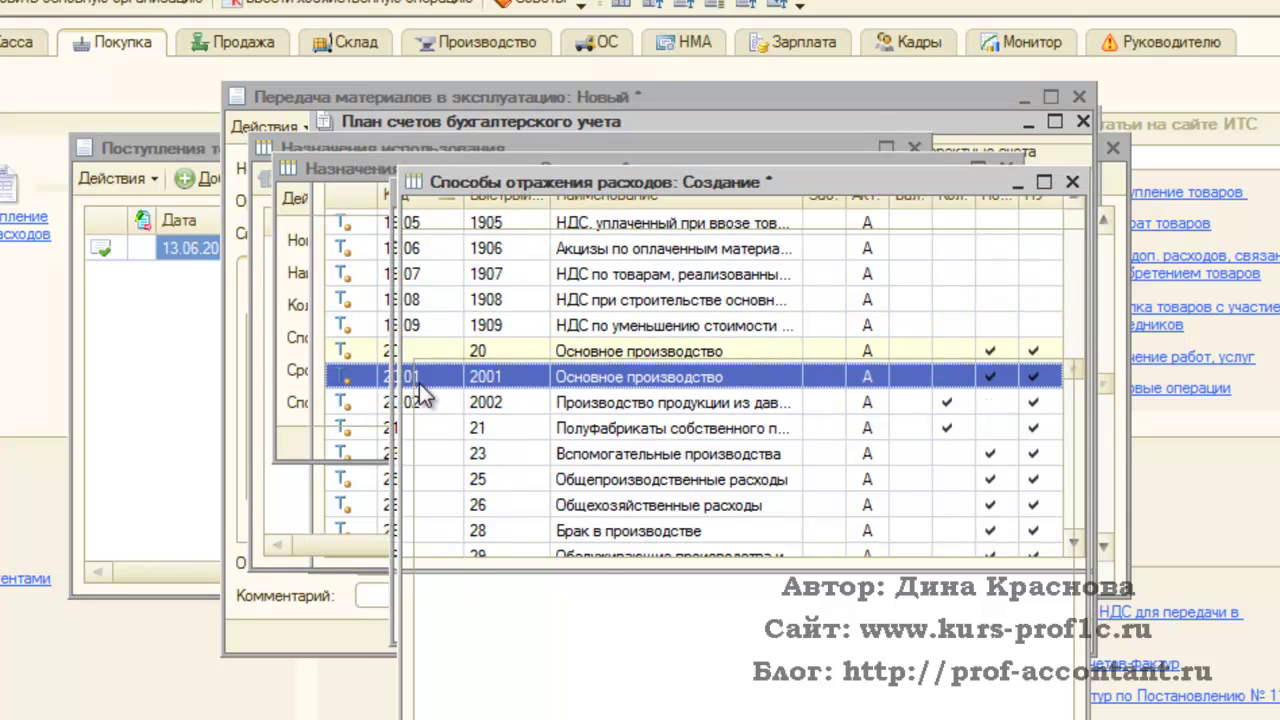
Set the row's Субконто 1 to "Основная номенклатурная группа" and Субконто 2 to "Материальные расходы".
left_click(950, 463)
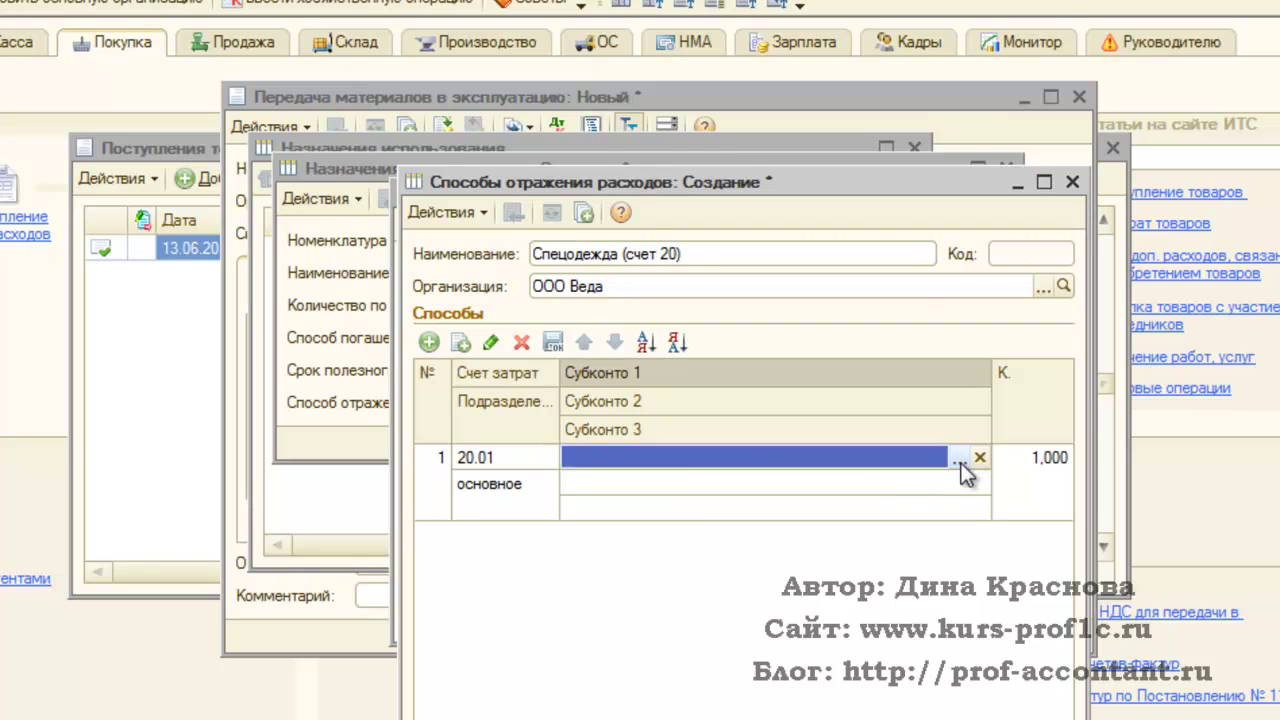
left_click(962, 459)
double_click(724, 272)
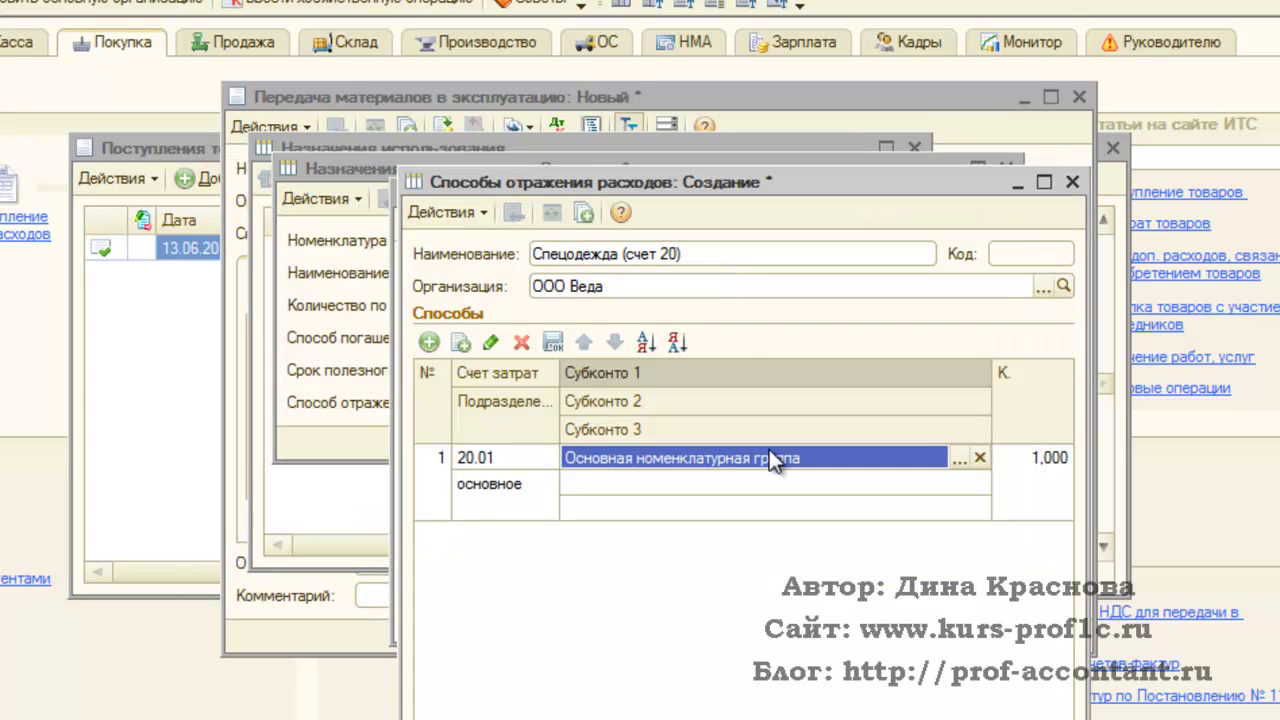
left_click(958, 459)
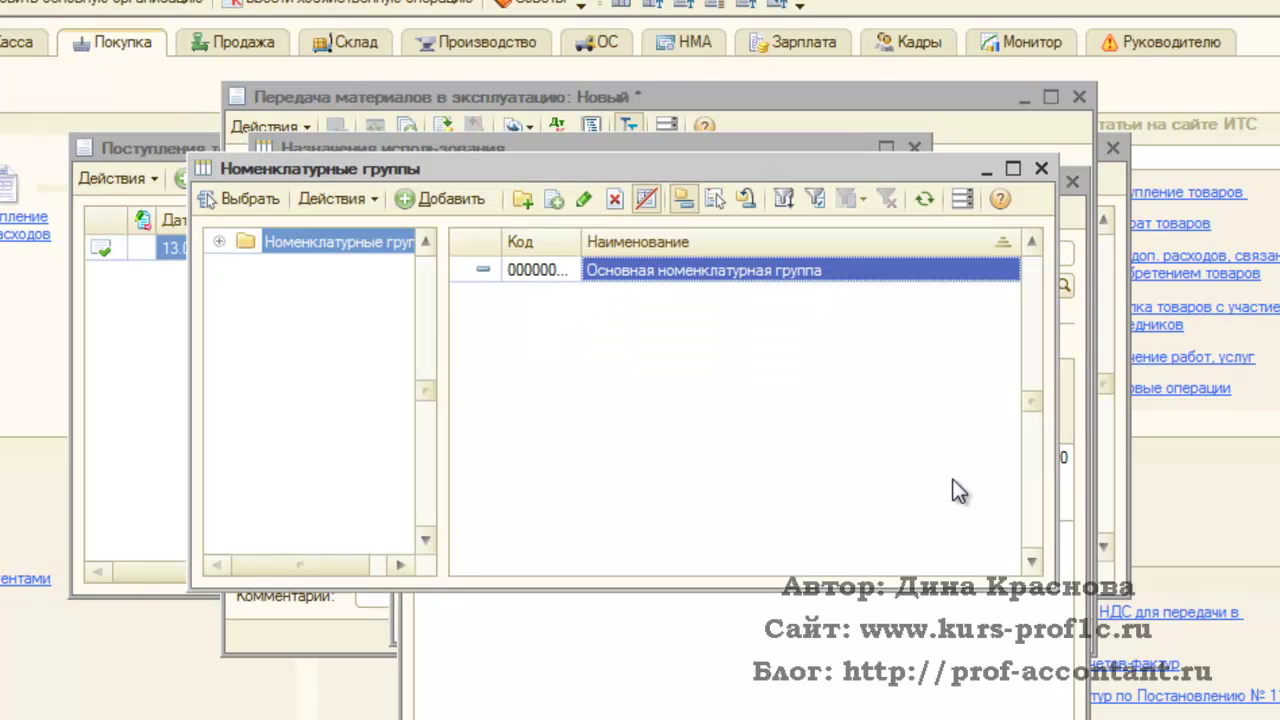
left_click(1042, 168)
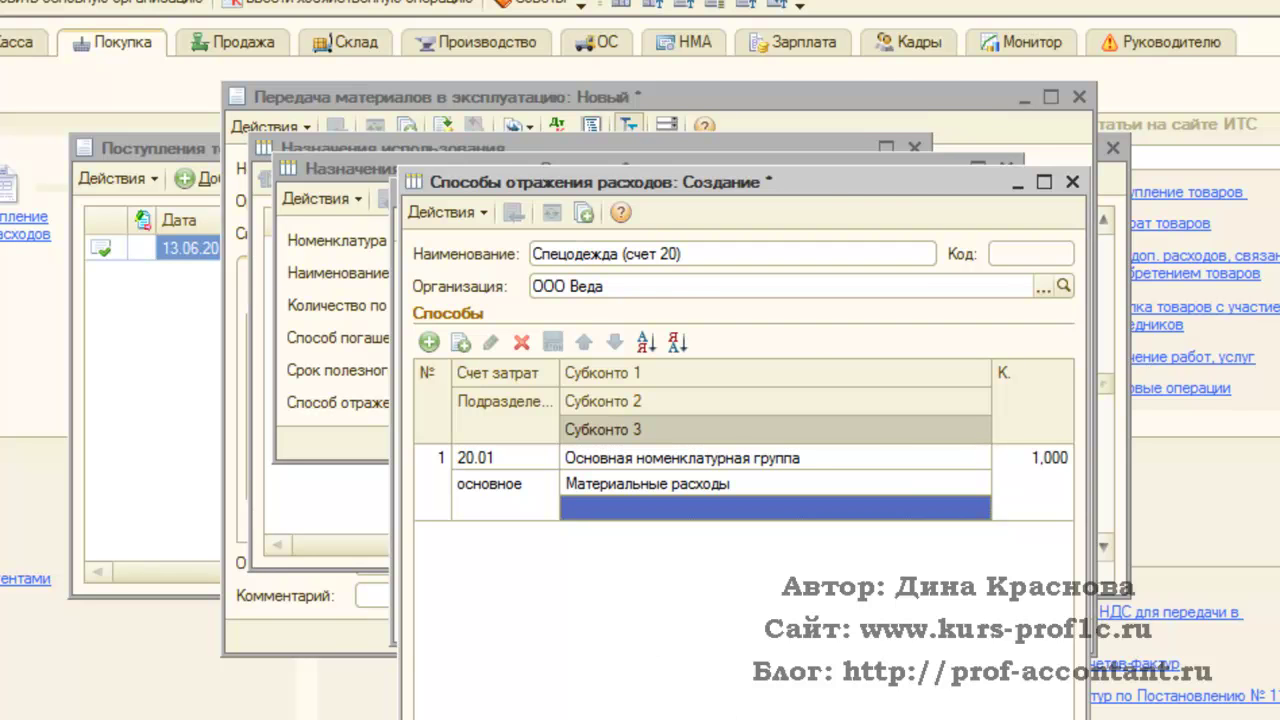
Save "Спецодежда (счет 20)" and select it for the usage purpose, then save that purpose and select it in the costume row.
key("ctrl+Return")
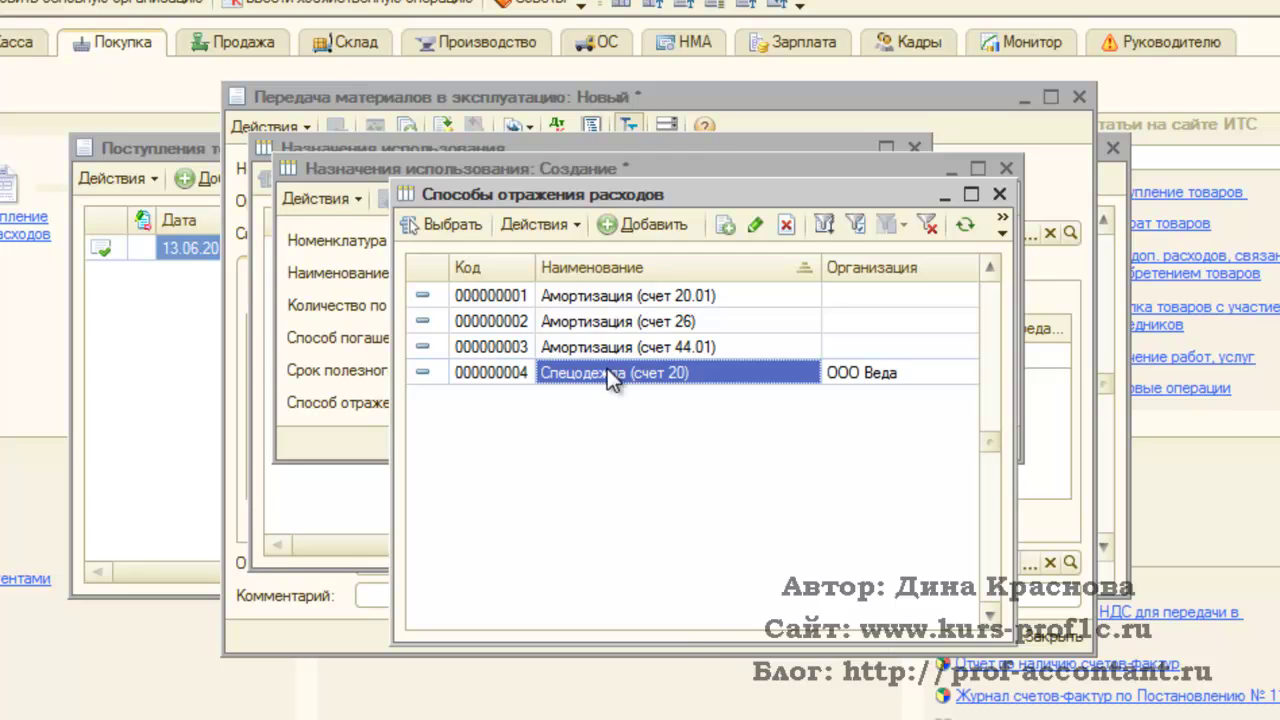
left_click(440, 224)
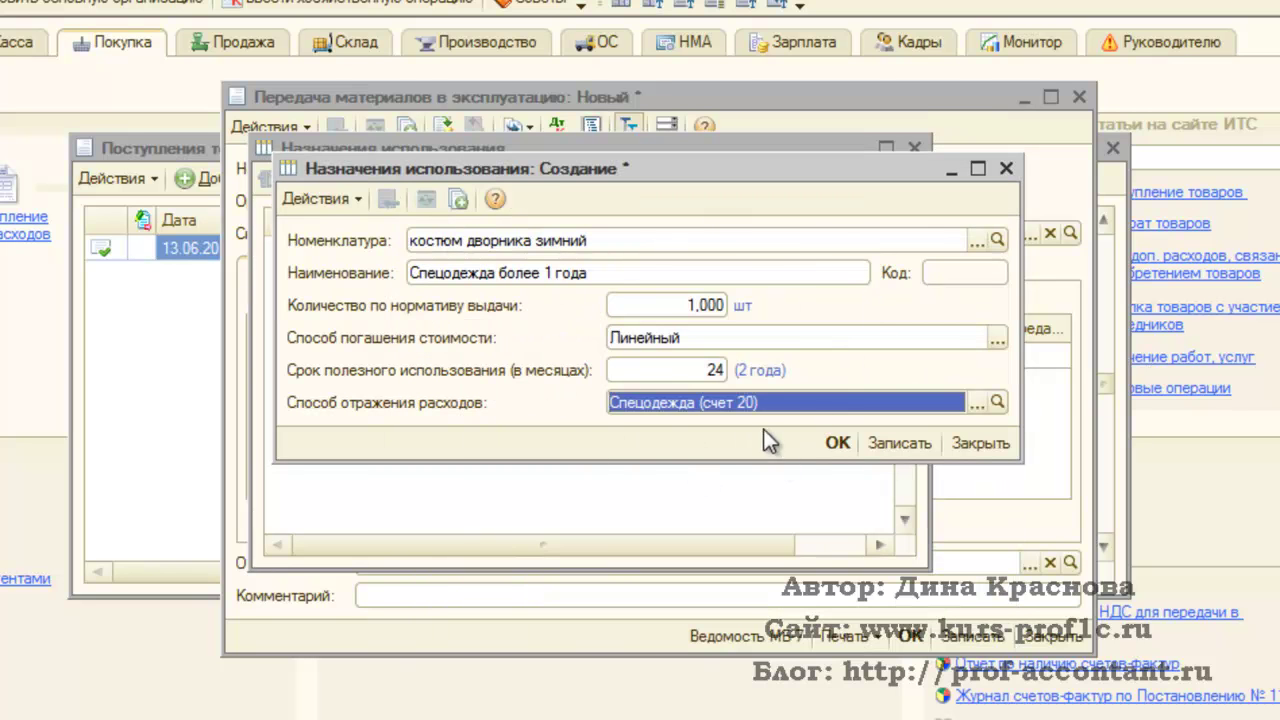
left_click(838, 443)
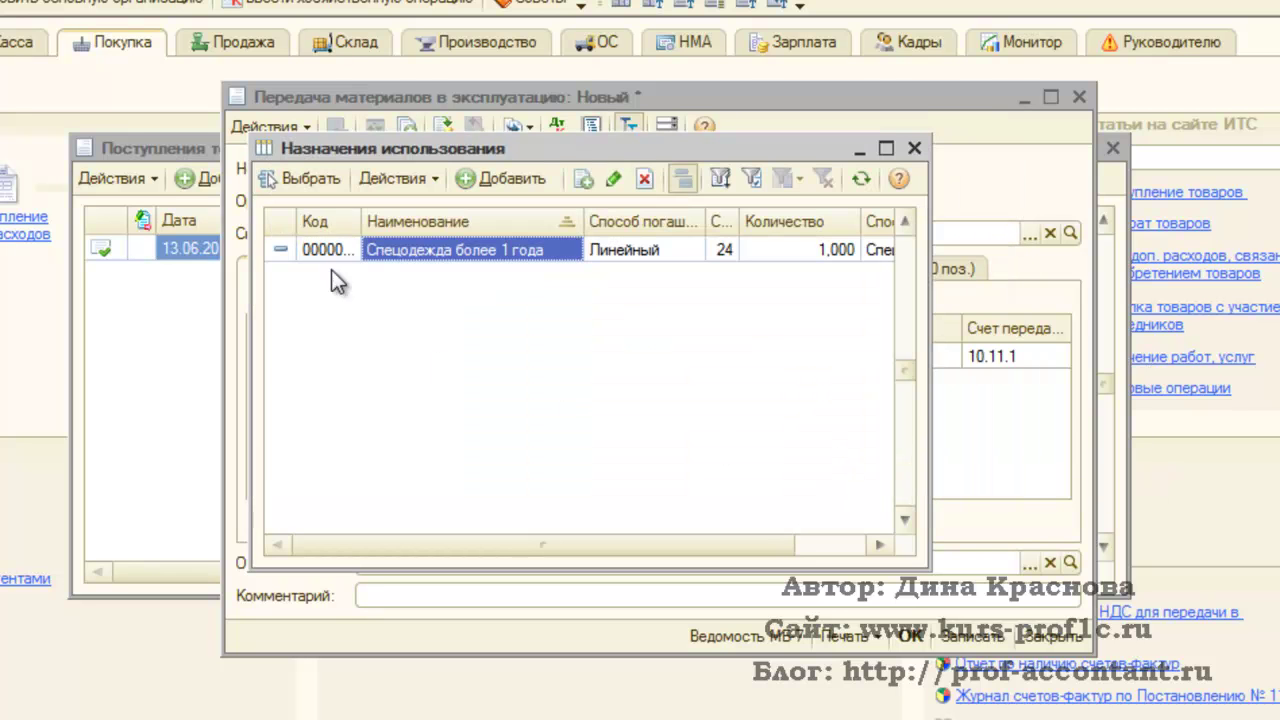
left_click(311, 179)
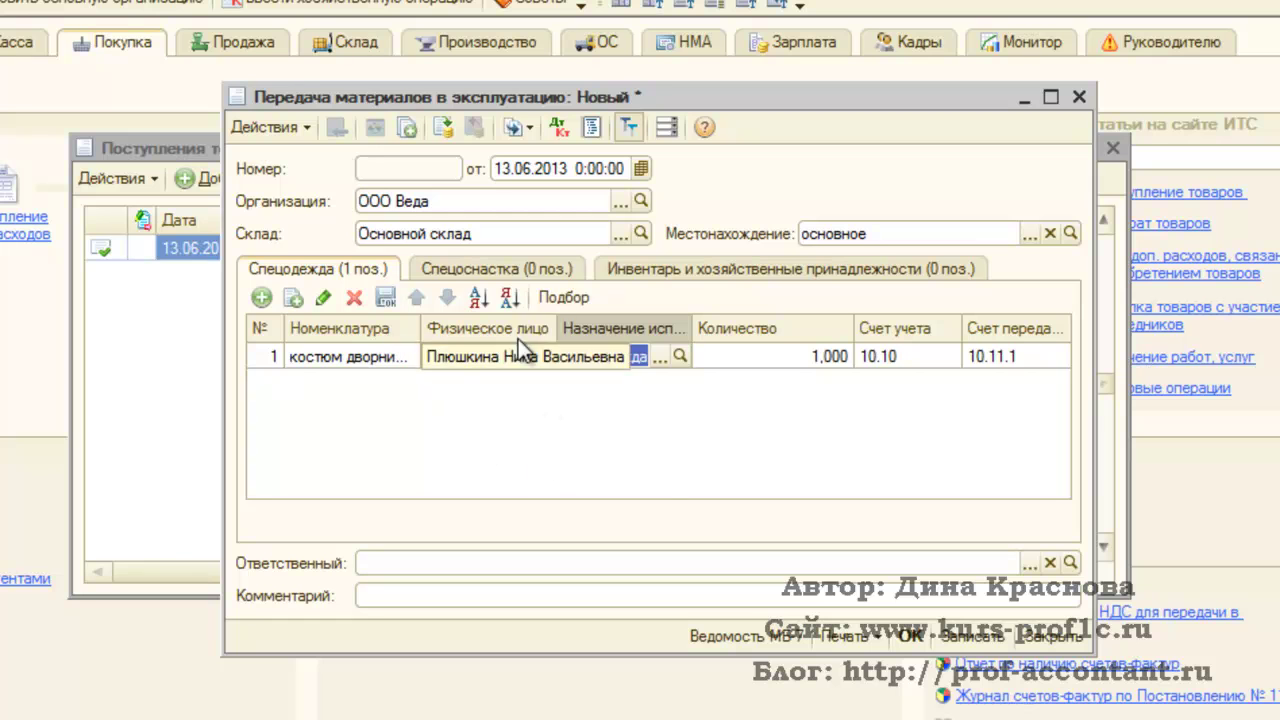
Post the transfer document and check the debit and credit accounts of its transfer and cost write-off entries.
left_click(443, 127)
left_click(558, 127)
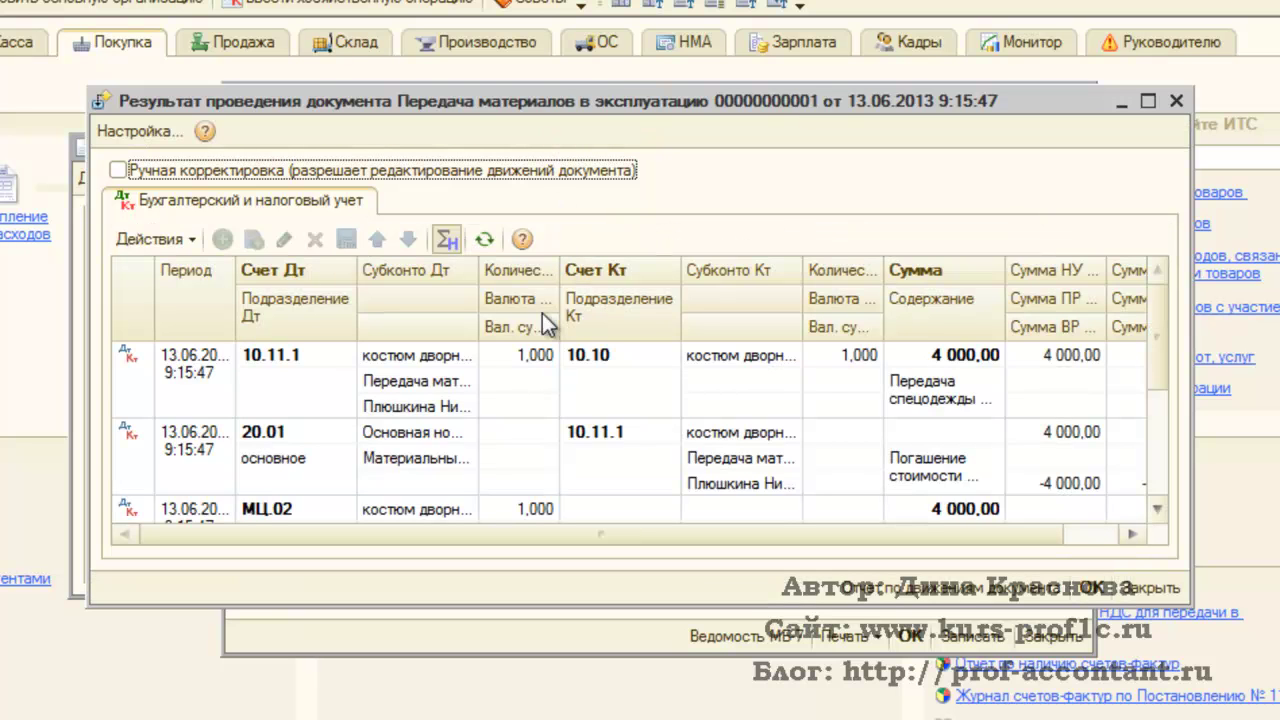
left_click(288, 356)
left_click(620, 356)
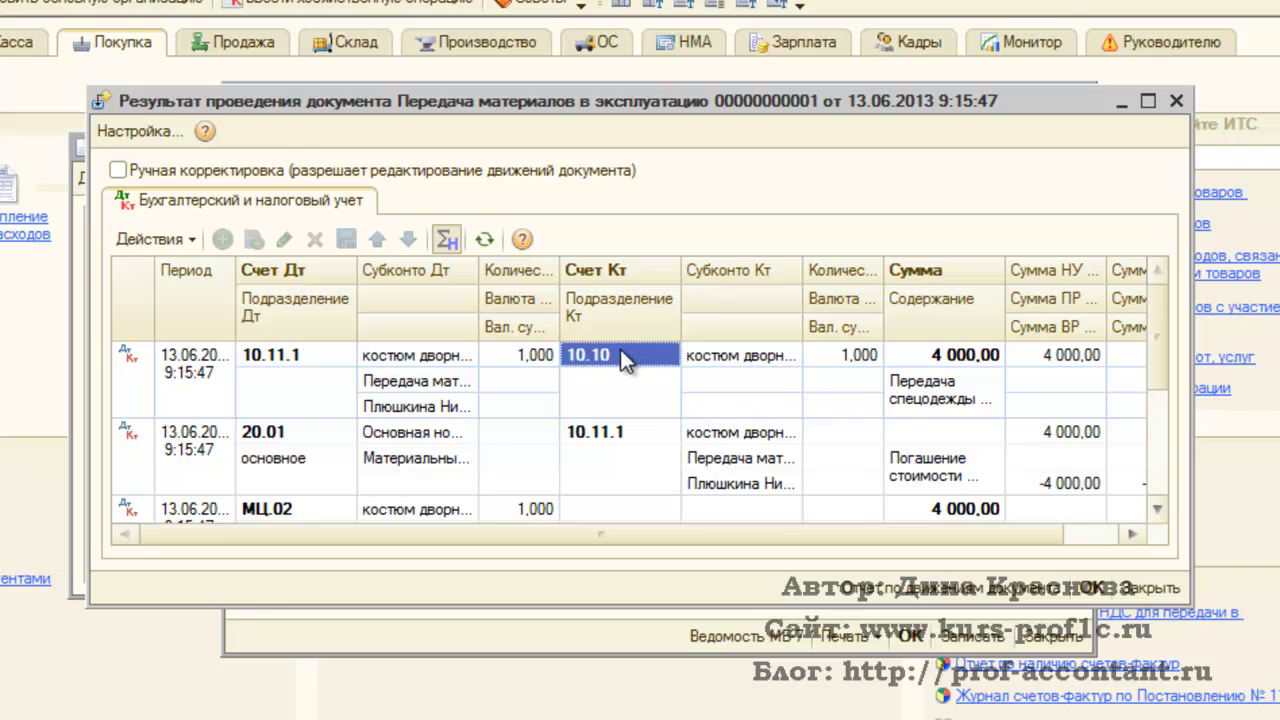
left_click(284, 360)
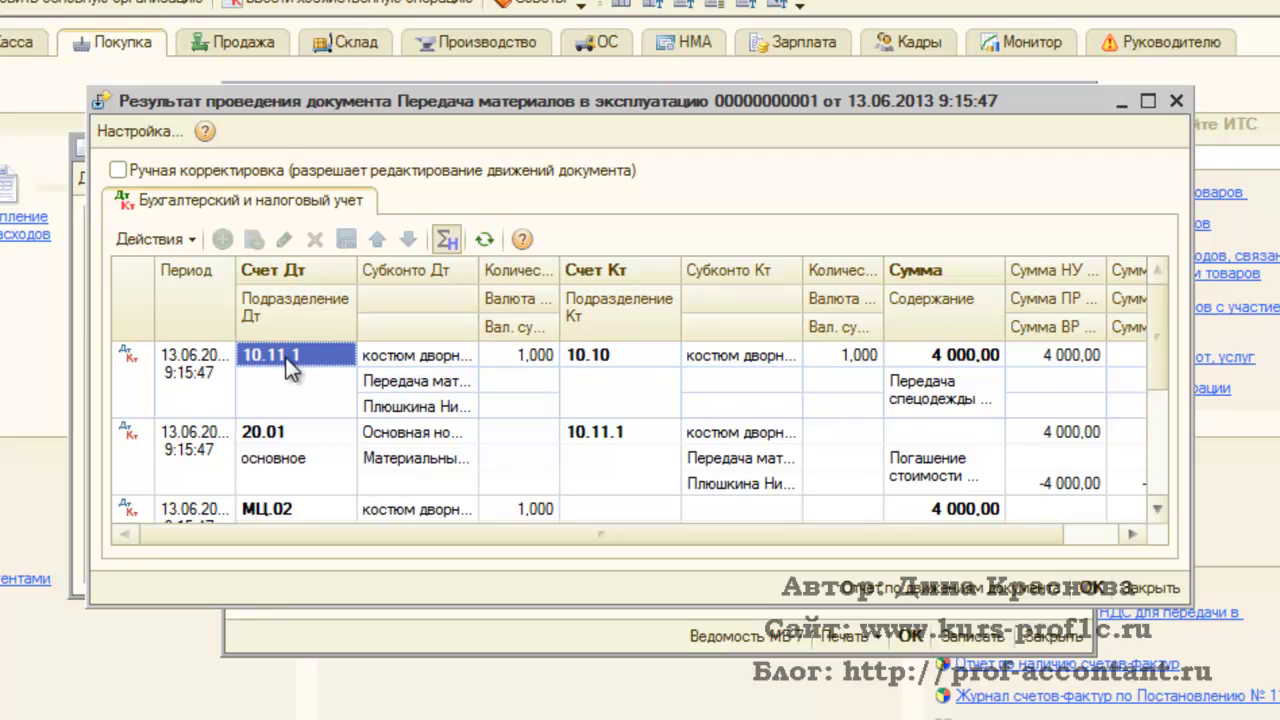
left_click(307, 440)
left_click(620, 438)
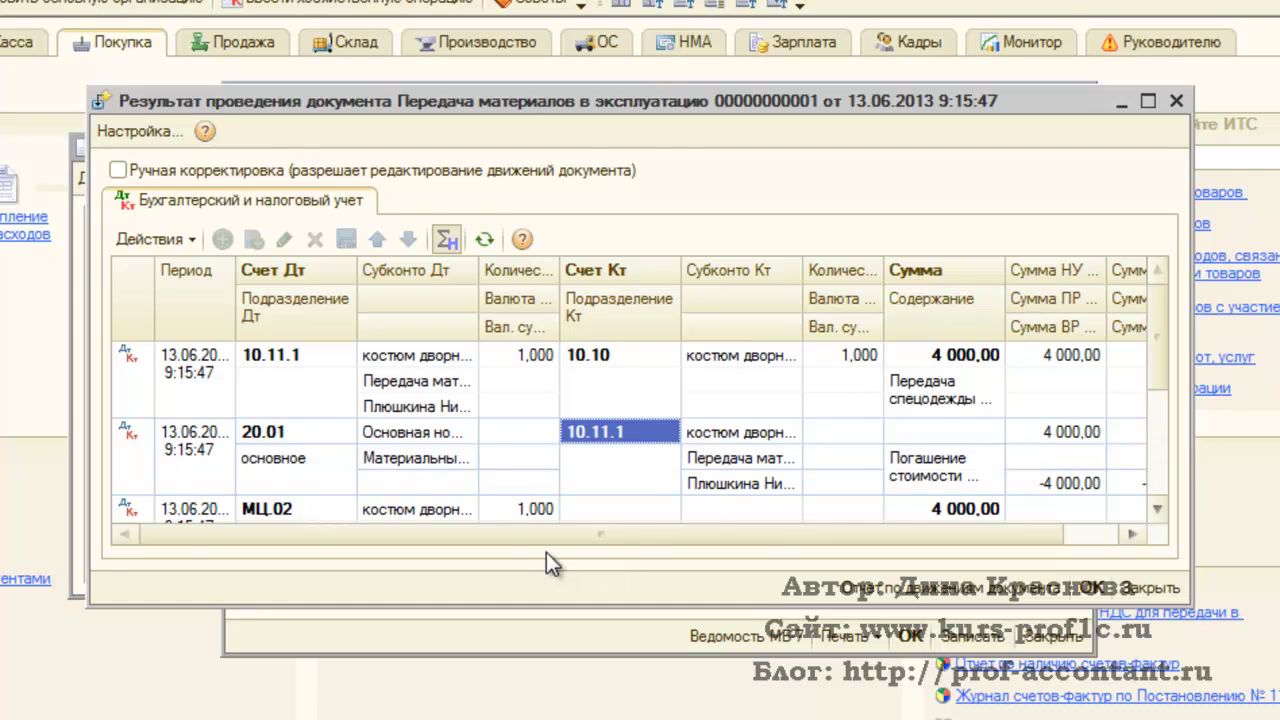
Examine the accounting and tax amounts of the transfer's entries, including the off-balance МЦ.02 entry.
left_click_drag(539, 538, 765, 541)
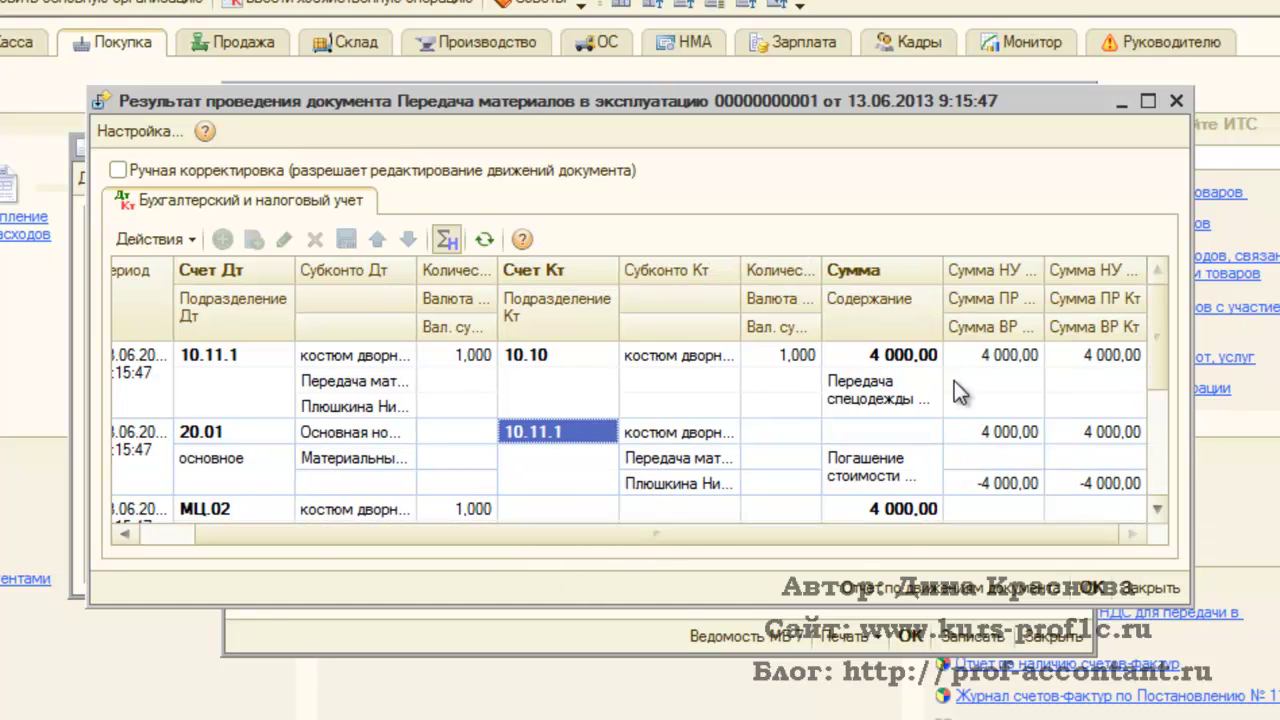
left_click(843, 432)
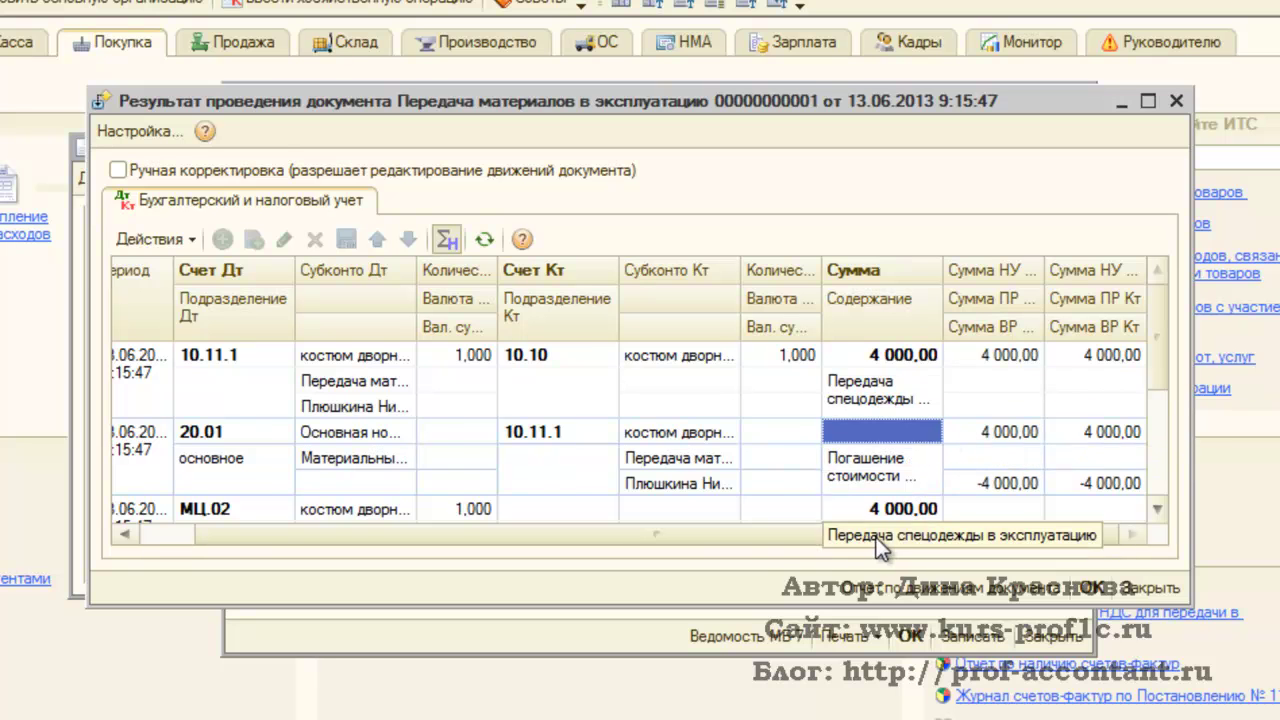
left_click_drag(792, 536, 730, 560)
left_click_drag(1152, 376, 1154, 422)
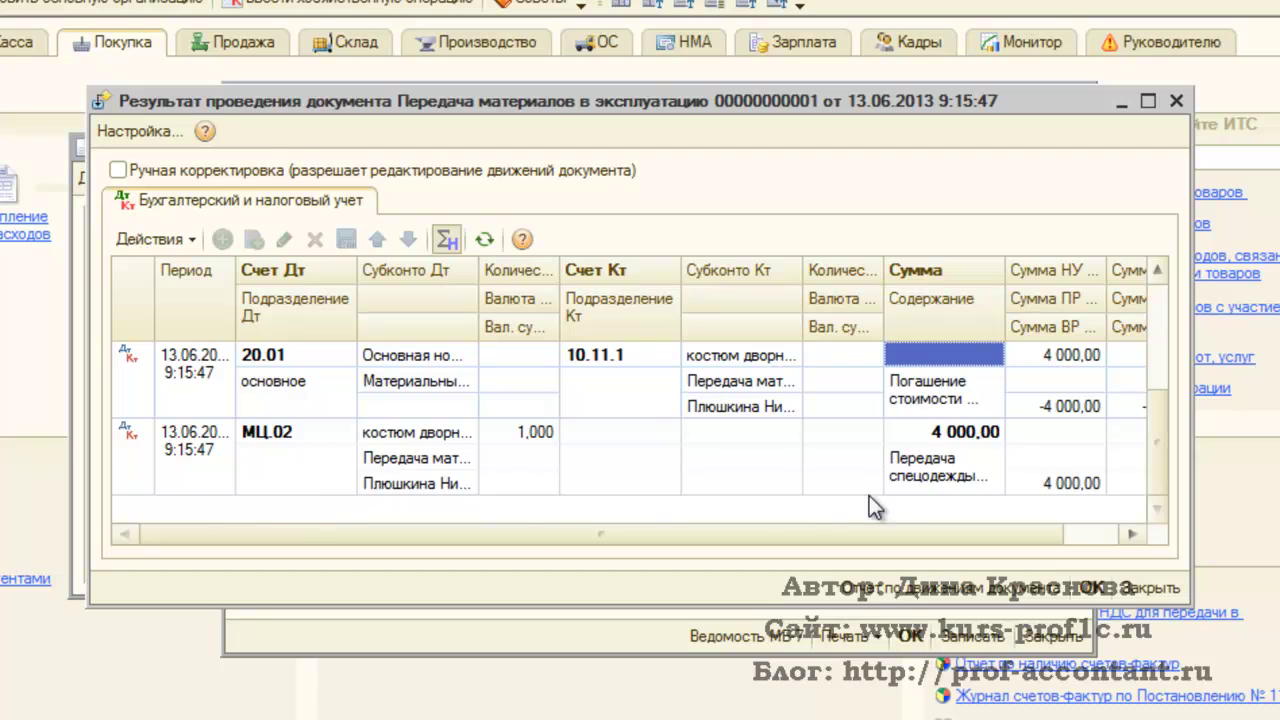
Check the account and amount of the off-balance МЦ.02 entry and review the workwear transfer entry between accounts 10.11.1 and 10.10.
left_click(285, 434)
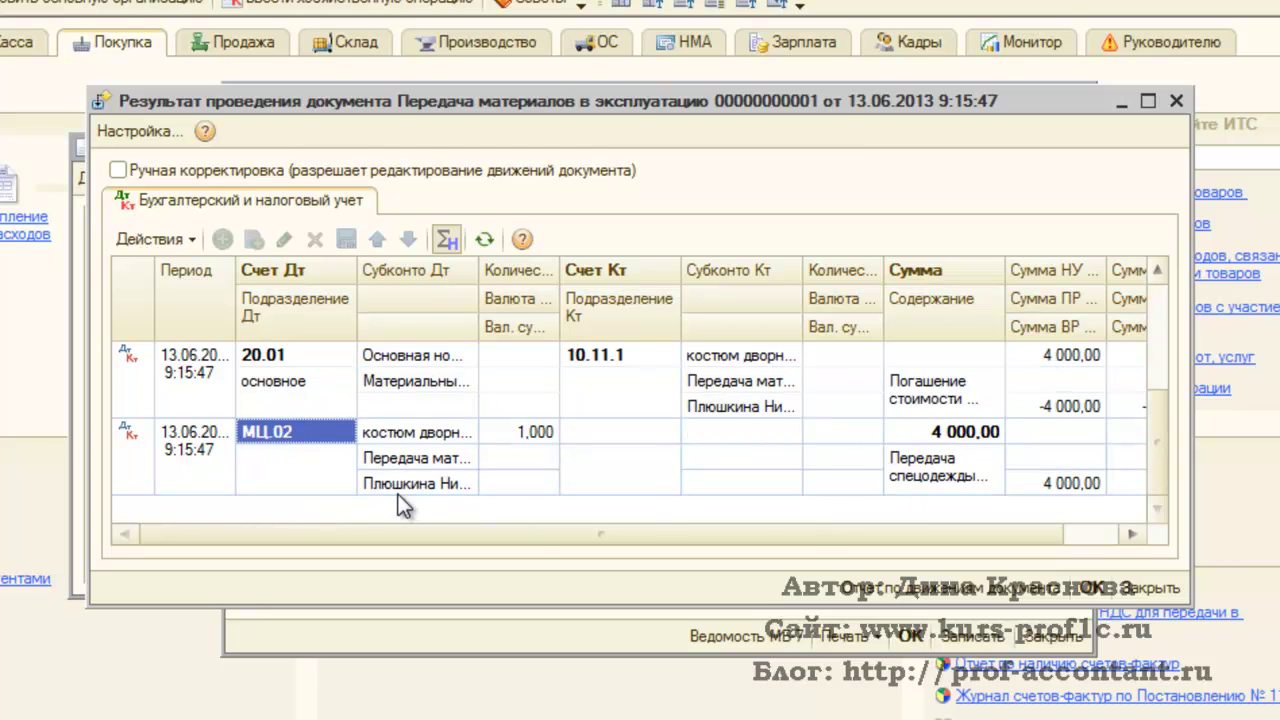
left_click(900, 428)
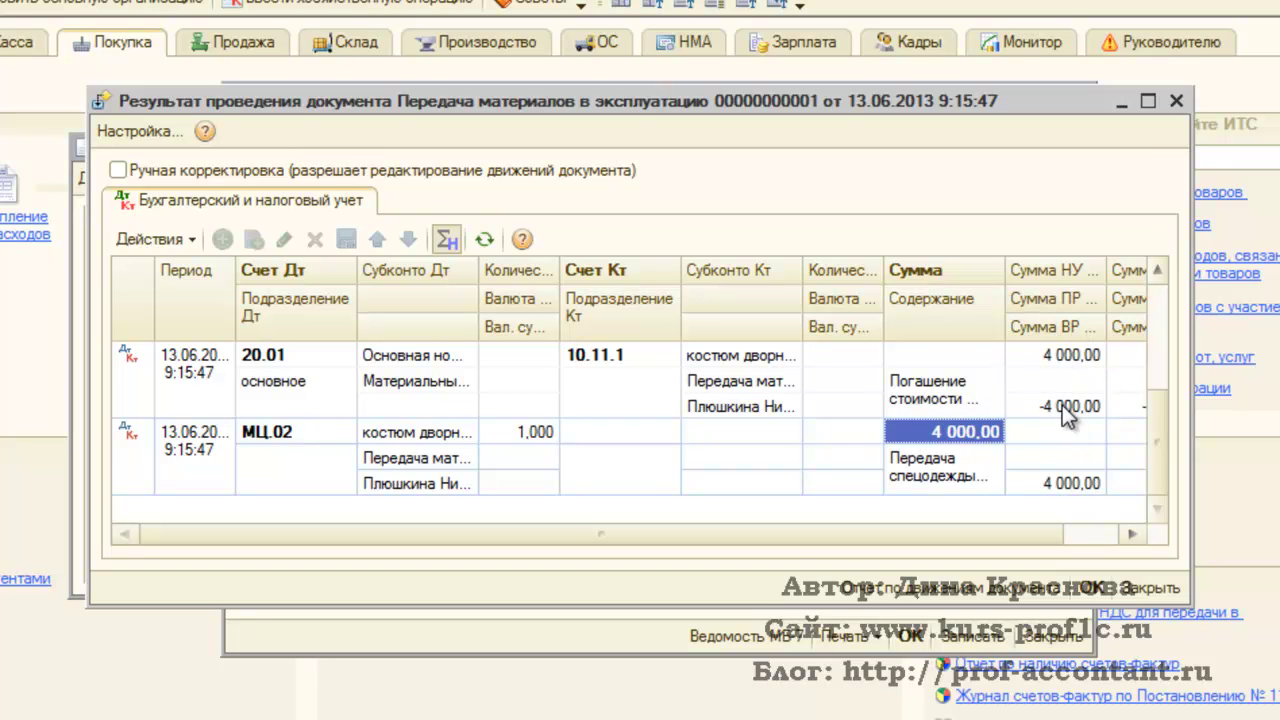
left_click_drag(790, 531, 620, 534)
left_click_drag(1155, 437, 1152, 372)
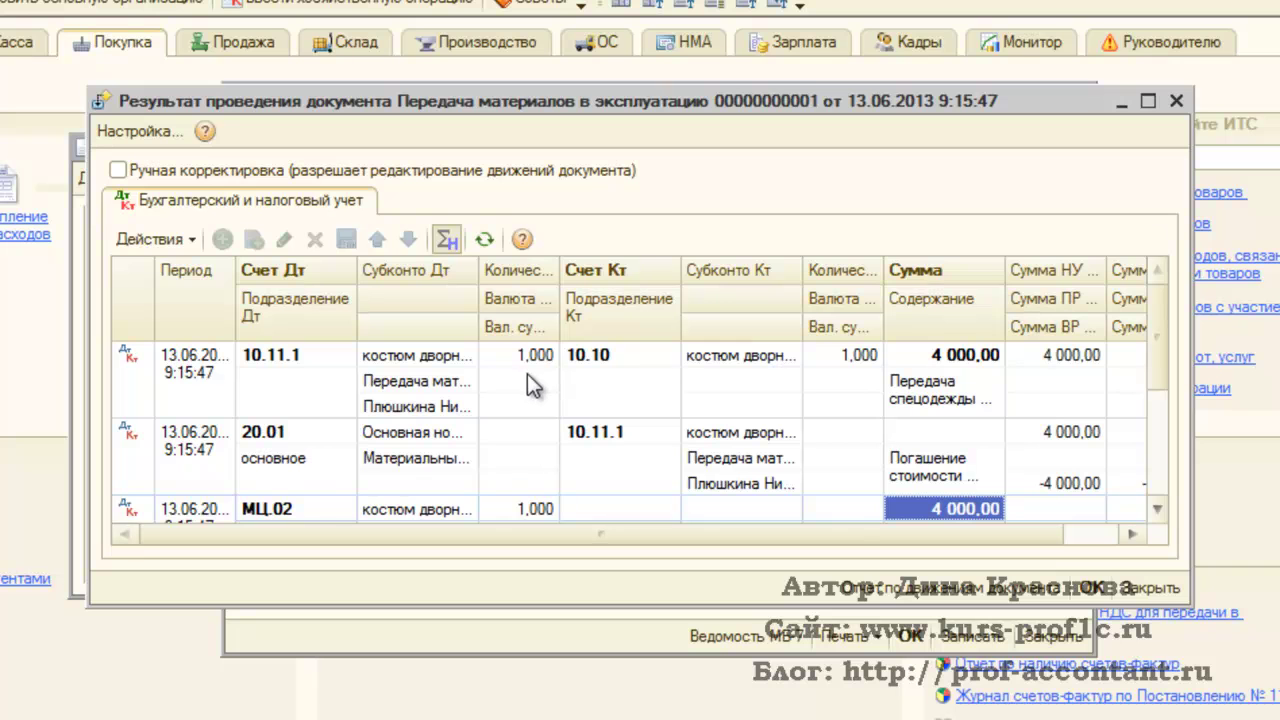
Close the posting results, save and close the materials transfer document, and close the goods receipts list behind it.
left_click(1092, 588)
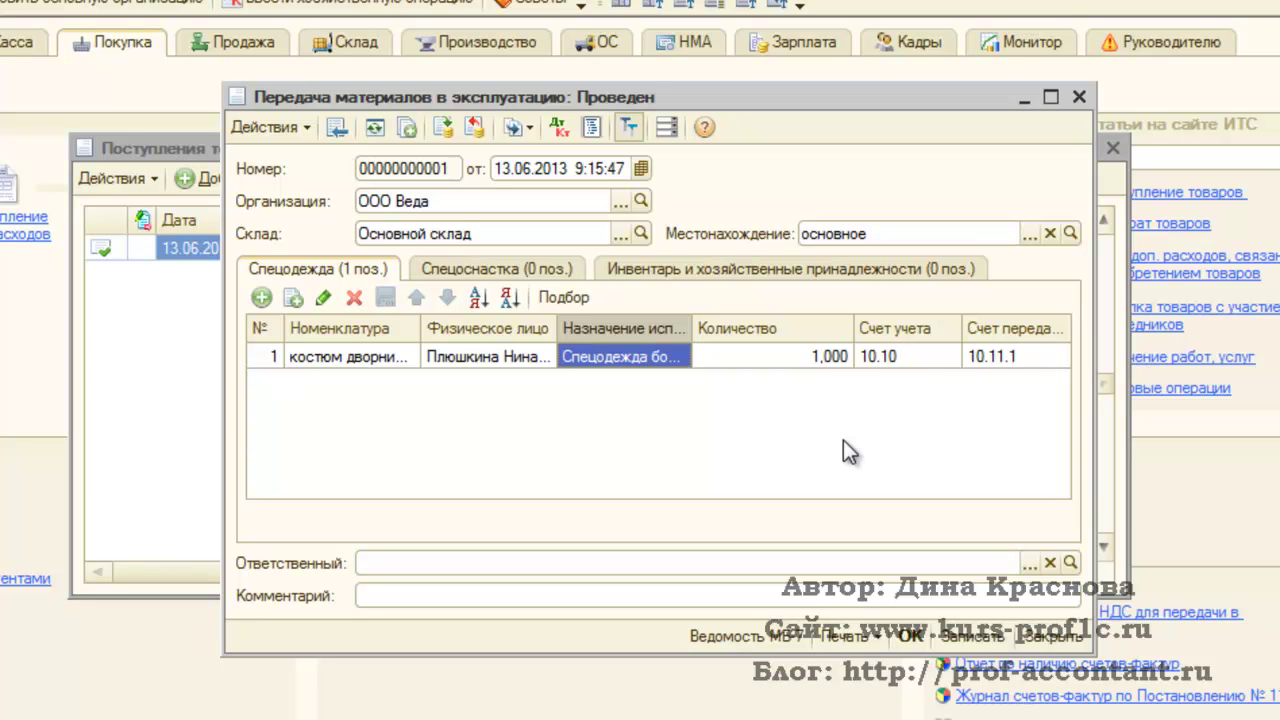
left_click(910, 638)
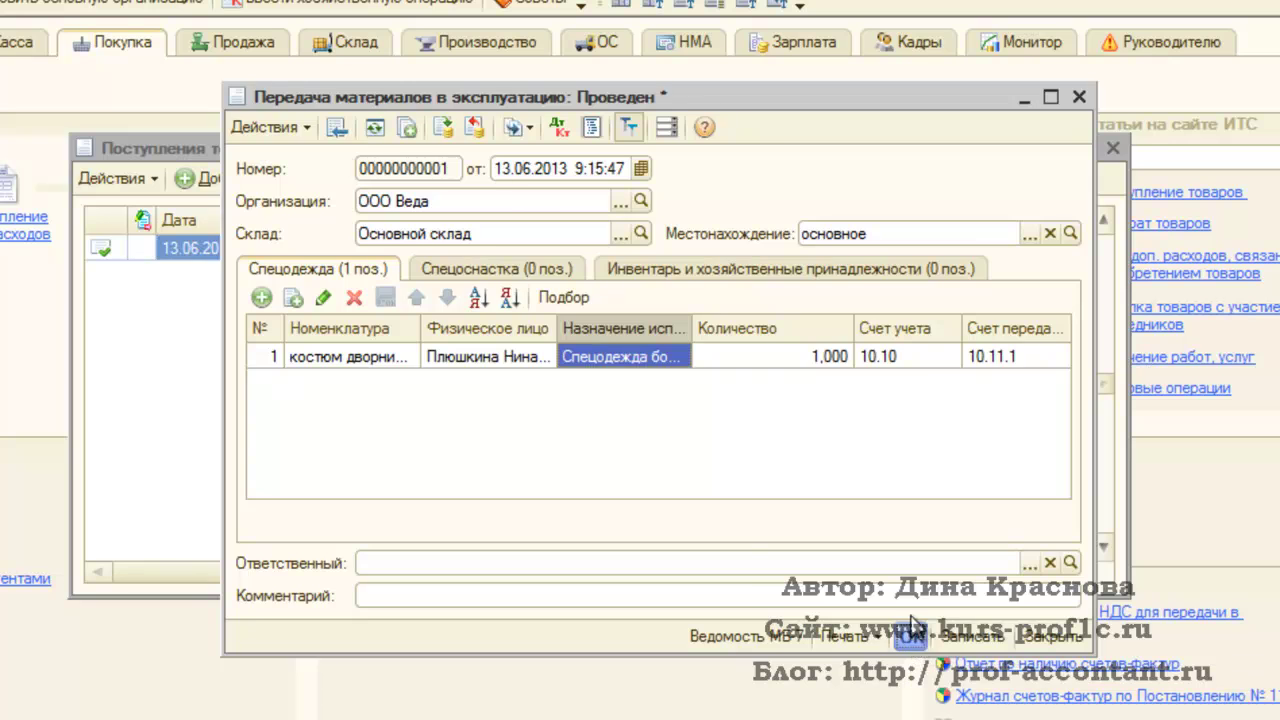
left_click(1113, 148)
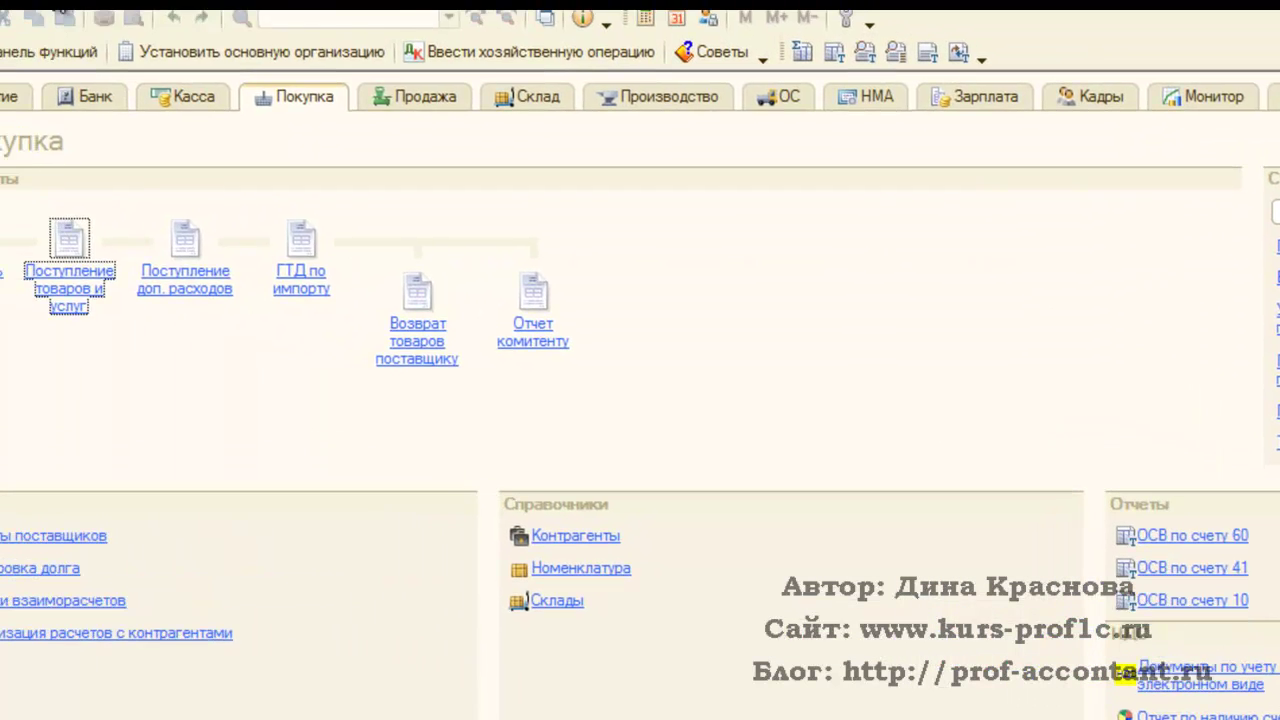
Open the month closing form (Закрытие месяца), look over its "Погашение стоимости спецодежды и спецоснастки" operation, and close the form.
left_click(92, 20)
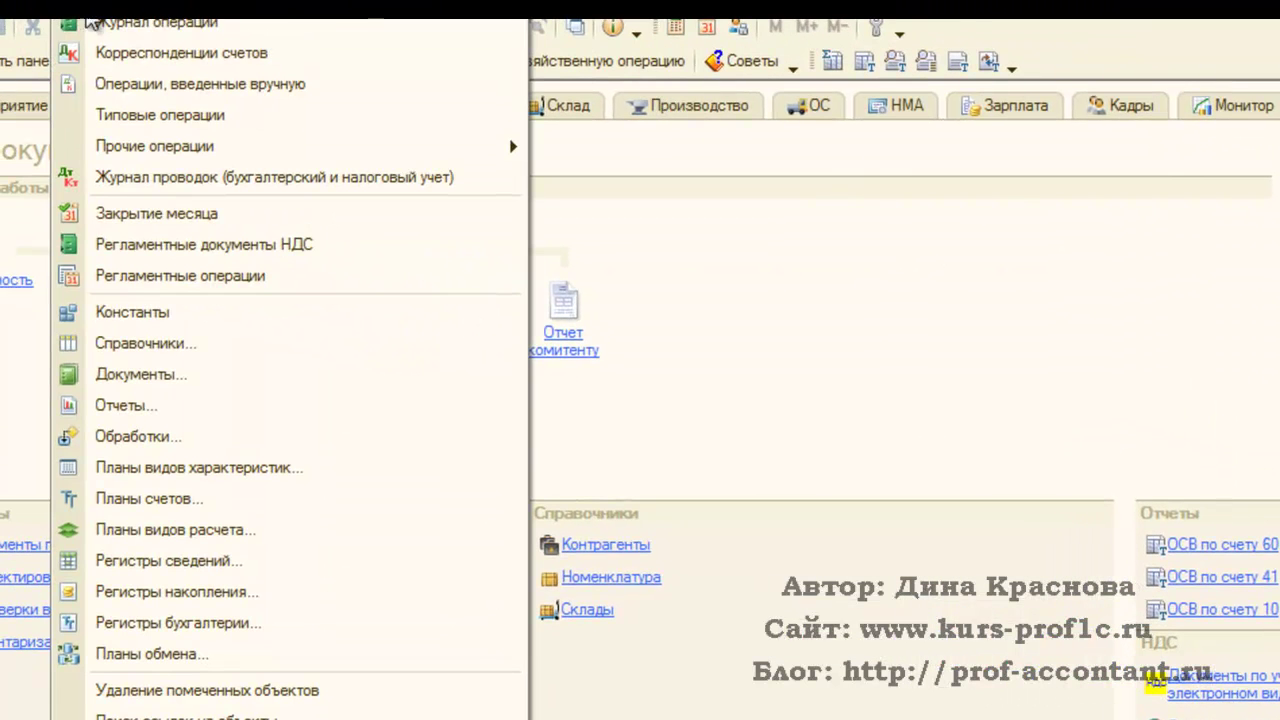
left_click(161, 214)
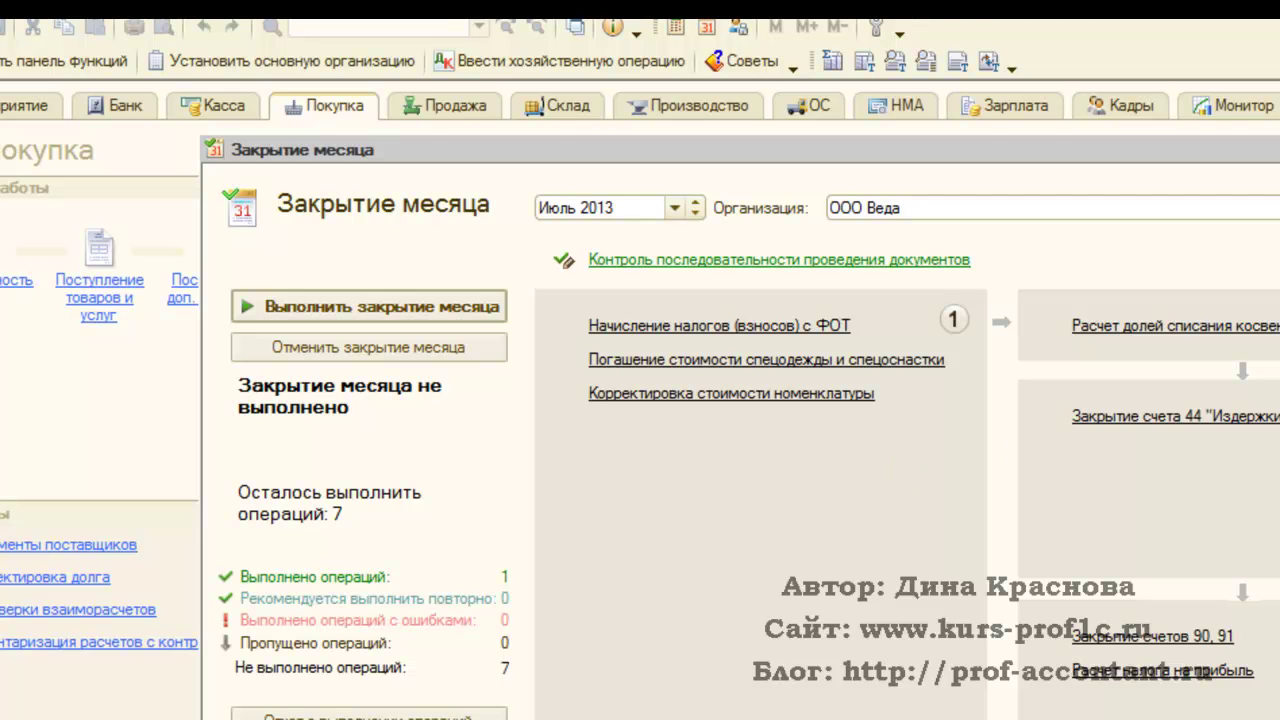
key("Escape")
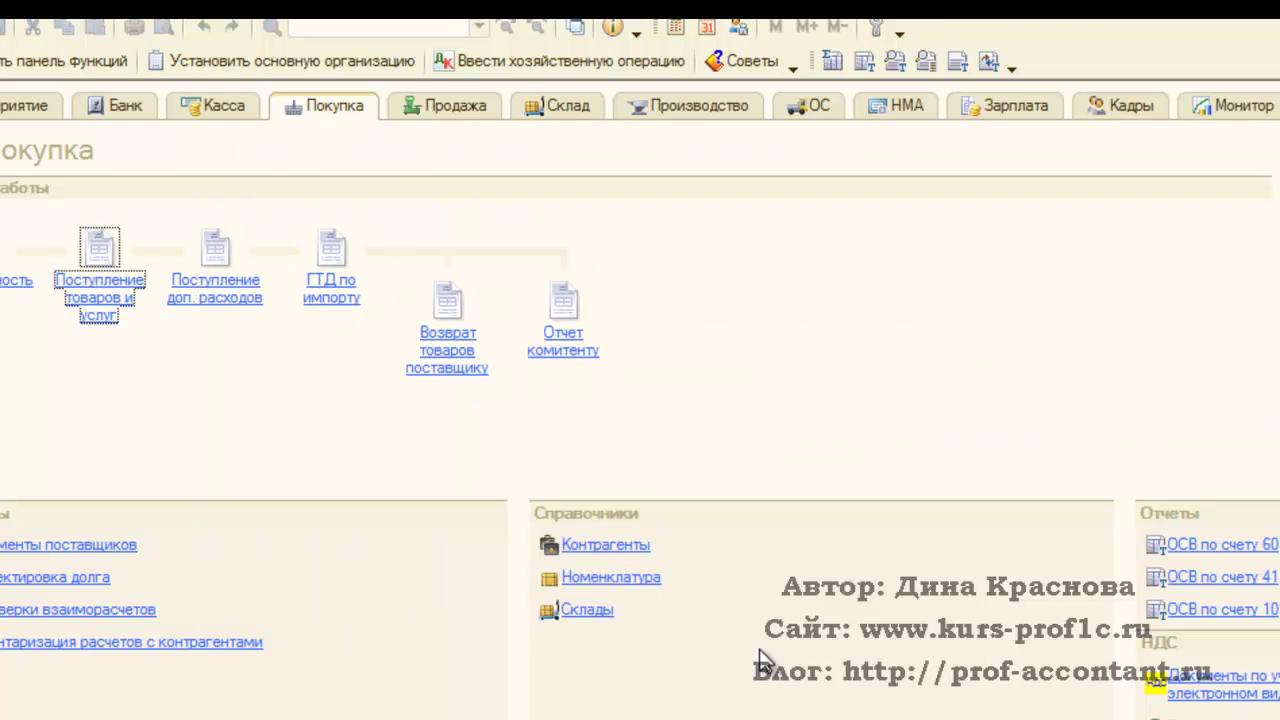